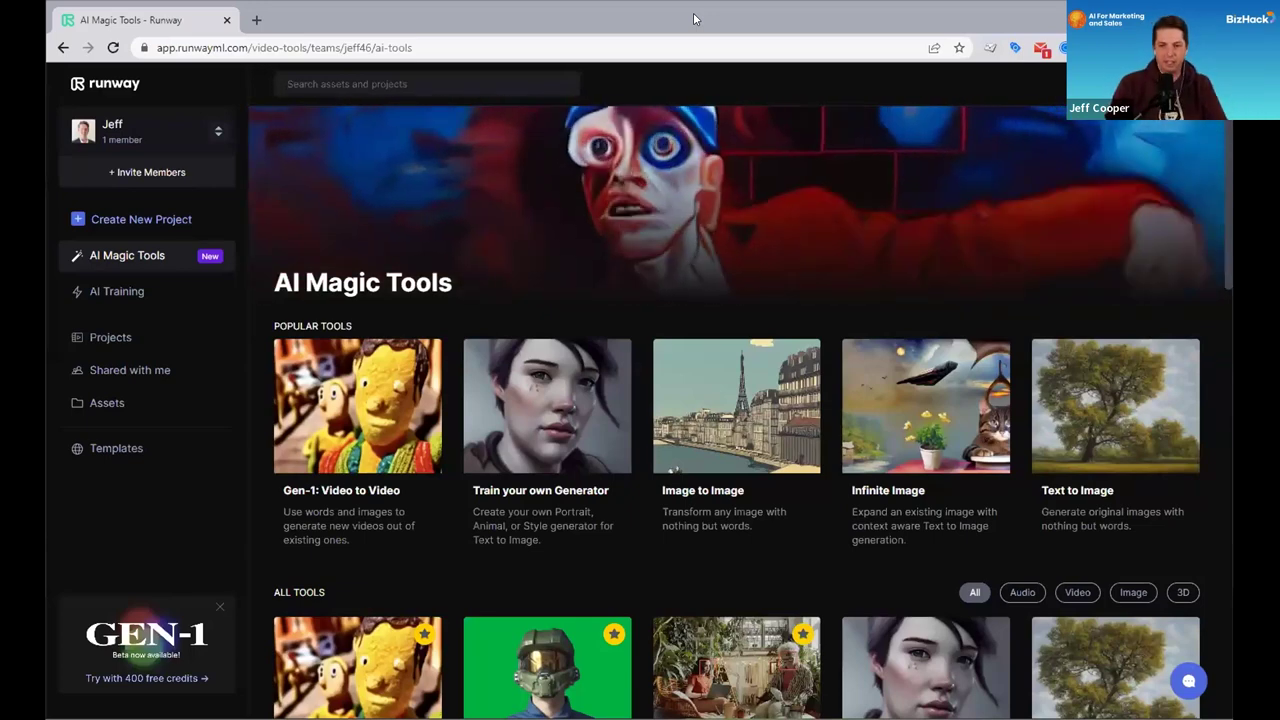
# - Scroll down the AI Magic Tools page to browse the All Tools grid
pyautogui.scroll(-3, 636, 474)
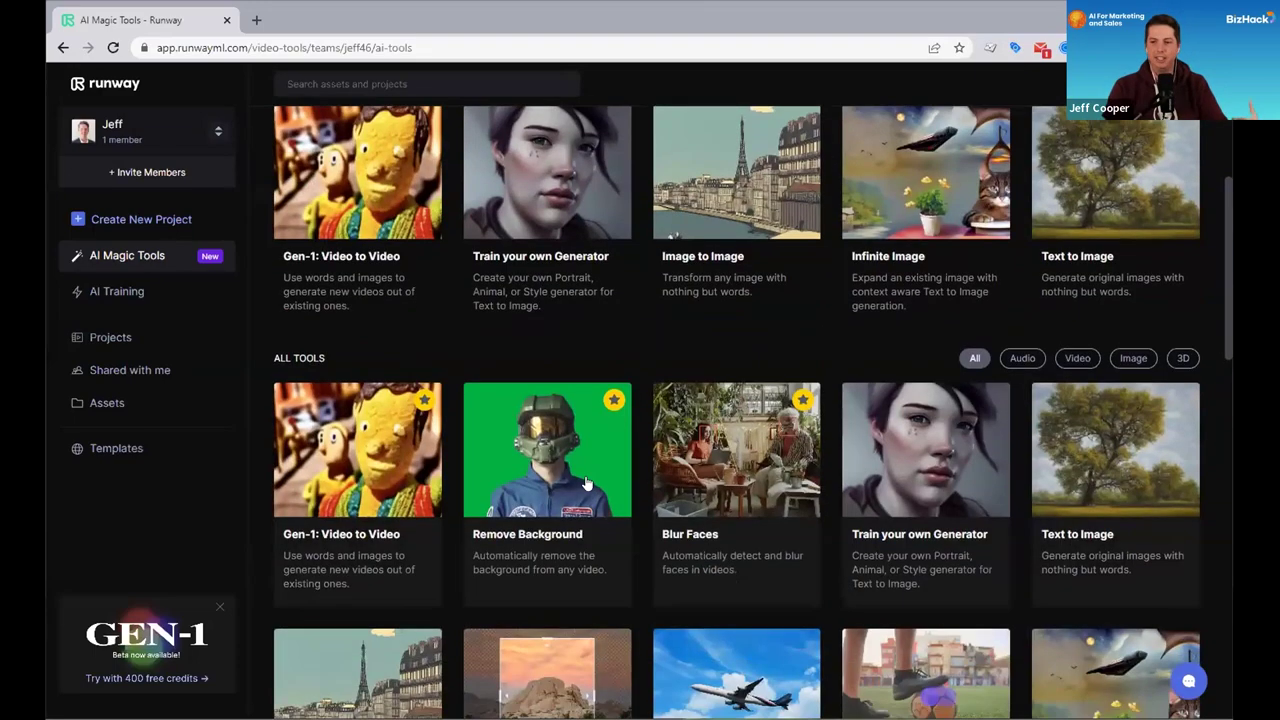
pyautogui.scroll(-3, 600, 525)
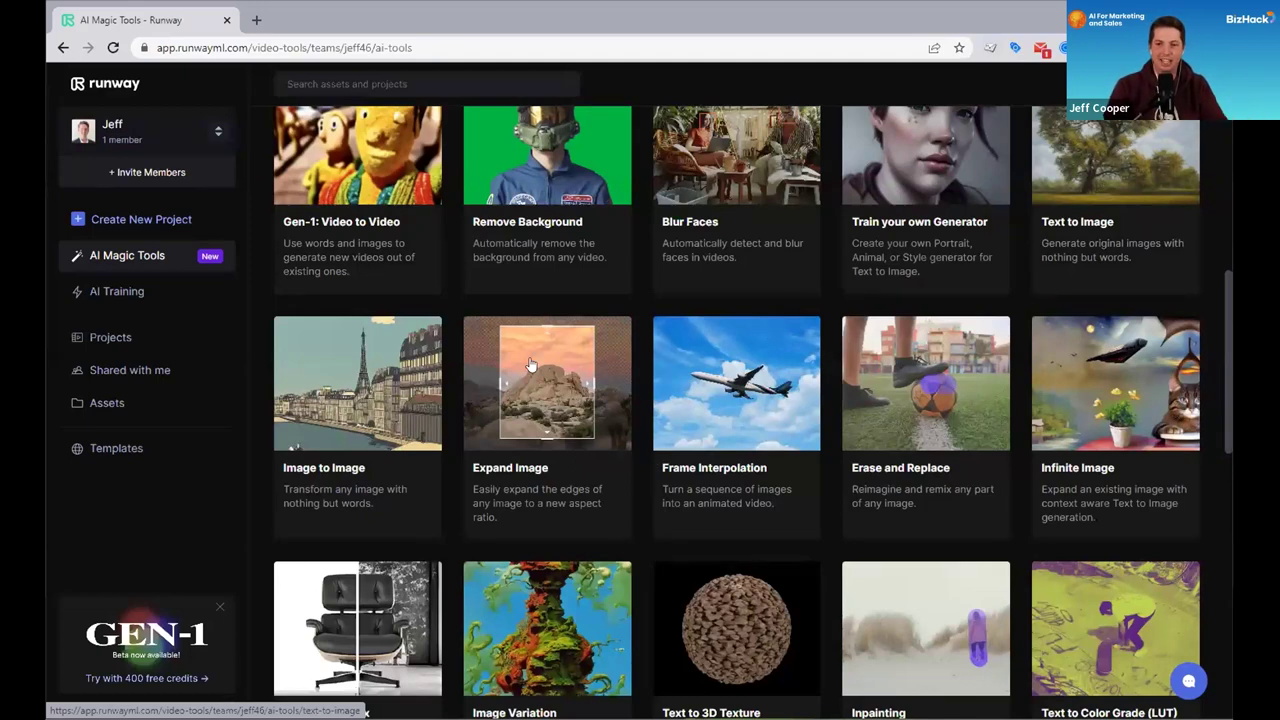
pyautogui.scroll(-2, 548, 243)
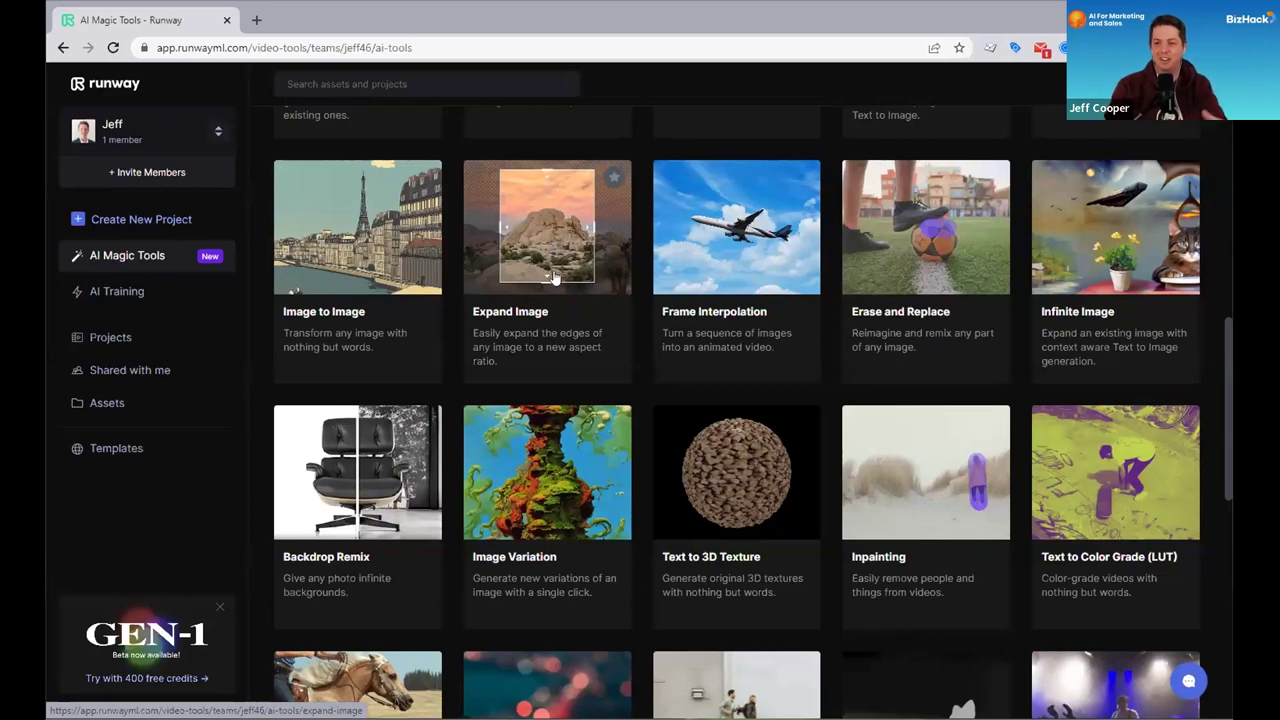
pyautogui.scroll(-2, 564, 321)
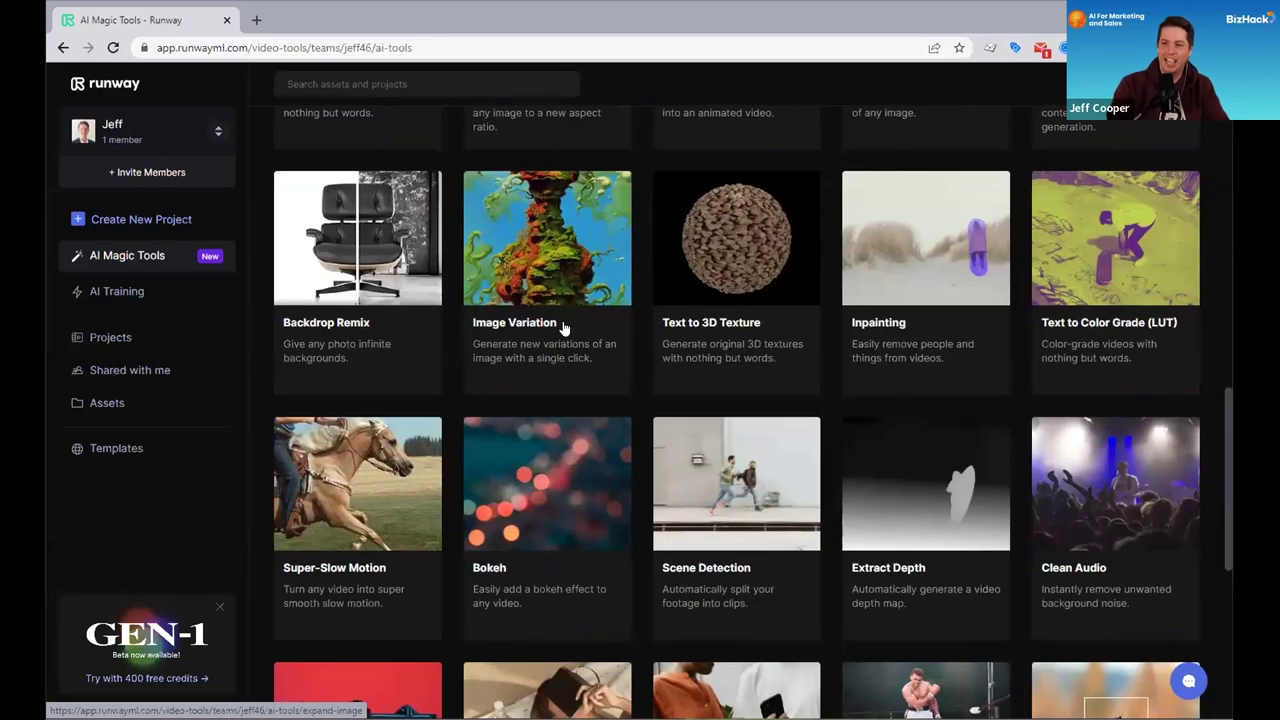
pyautogui.scroll(-2, 557, 477)
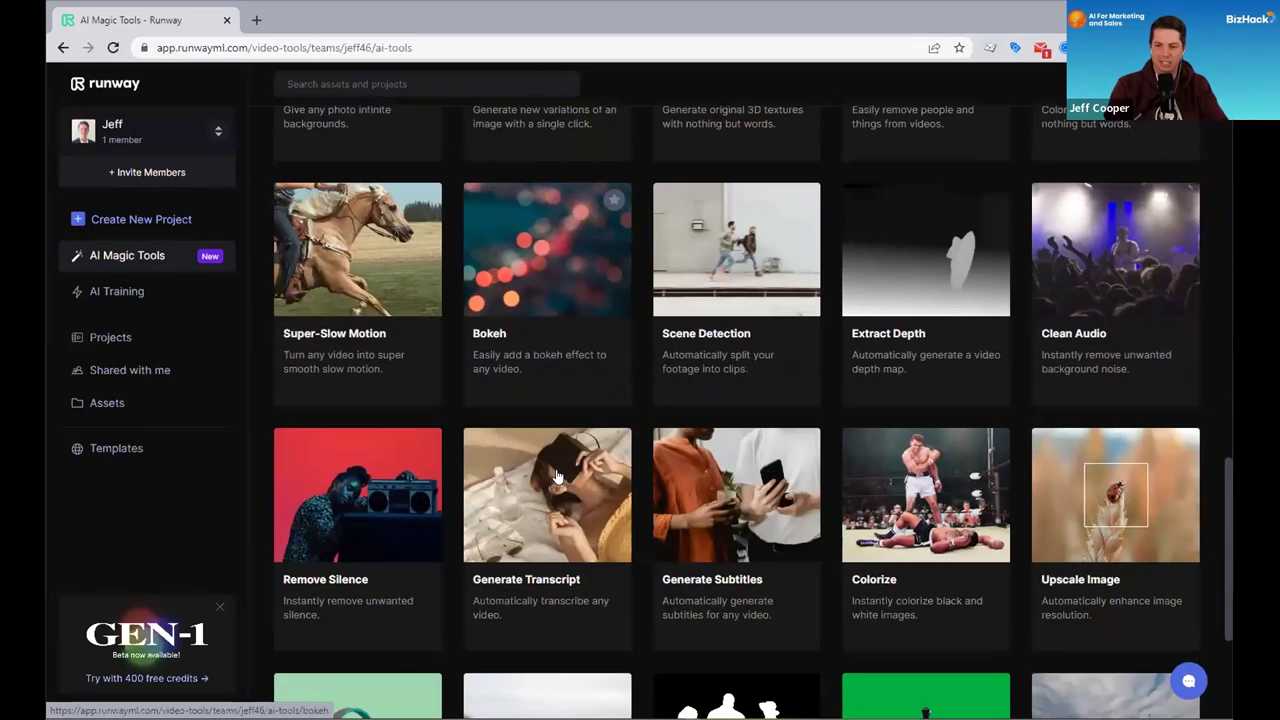
pyautogui.scroll(-1, 557, 477)
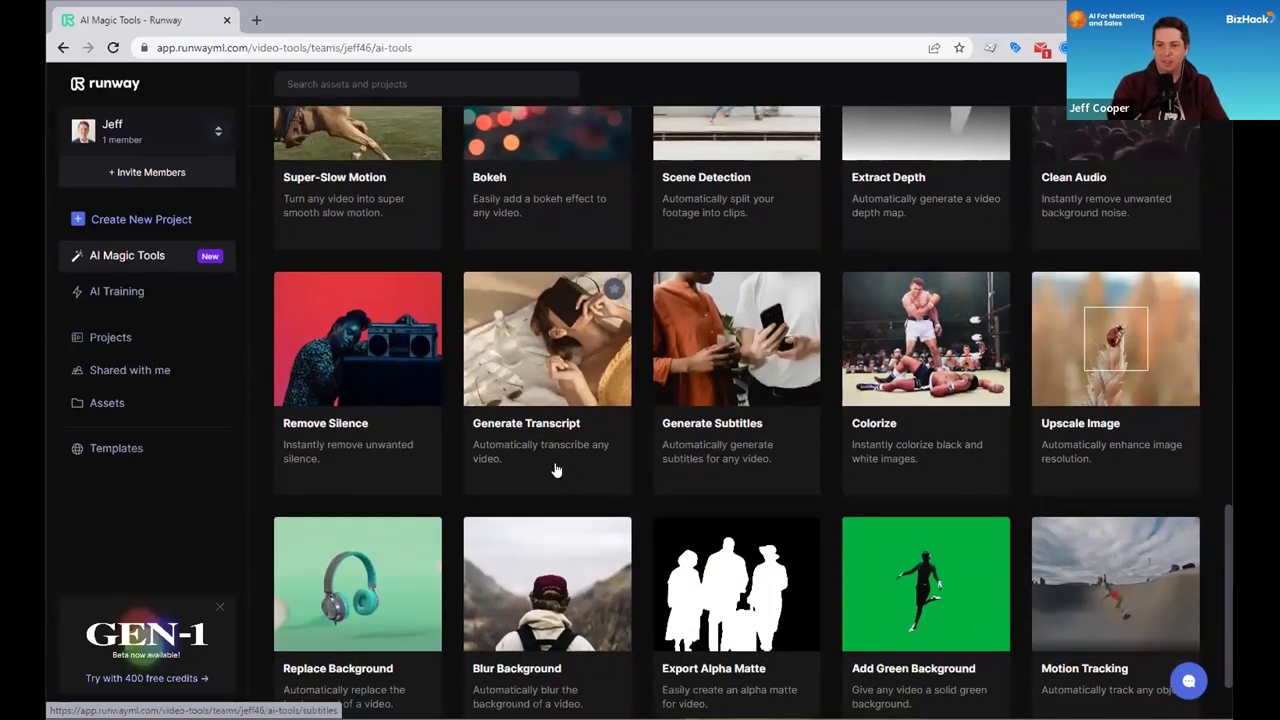
pyautogui.scroll(4, 557, 469)
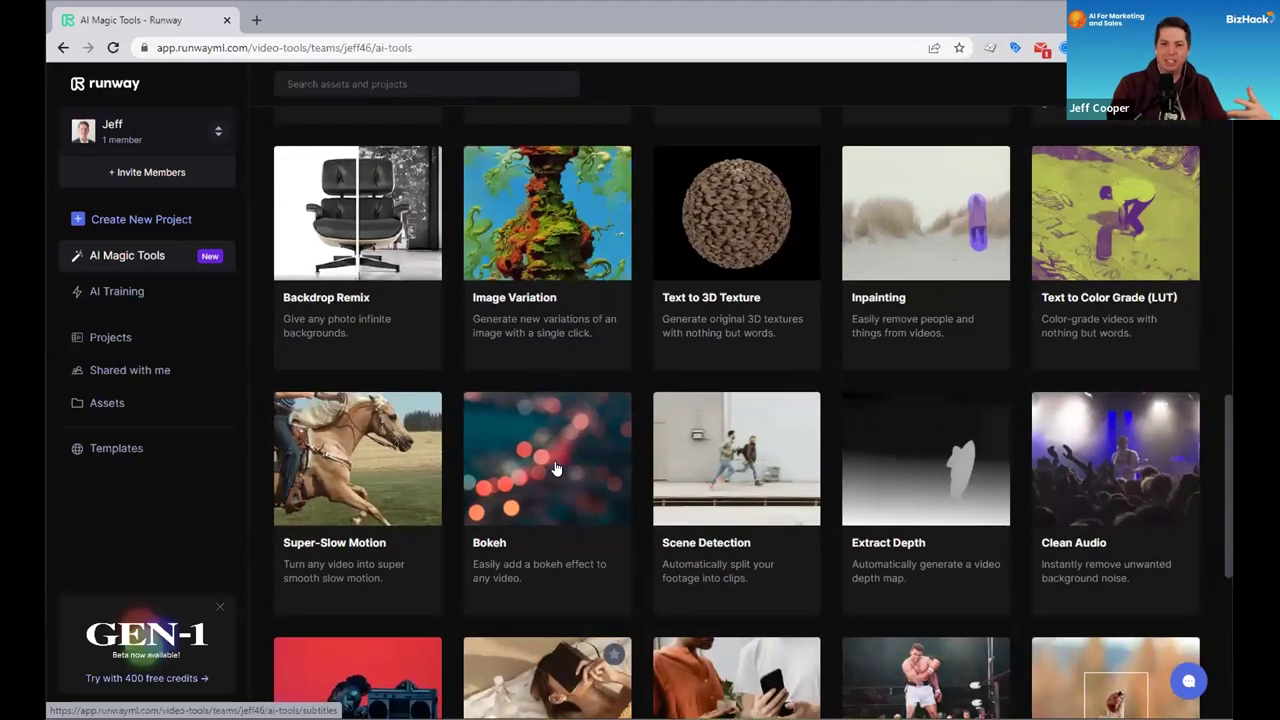
pyautogui.scroll(4, 557, 469)
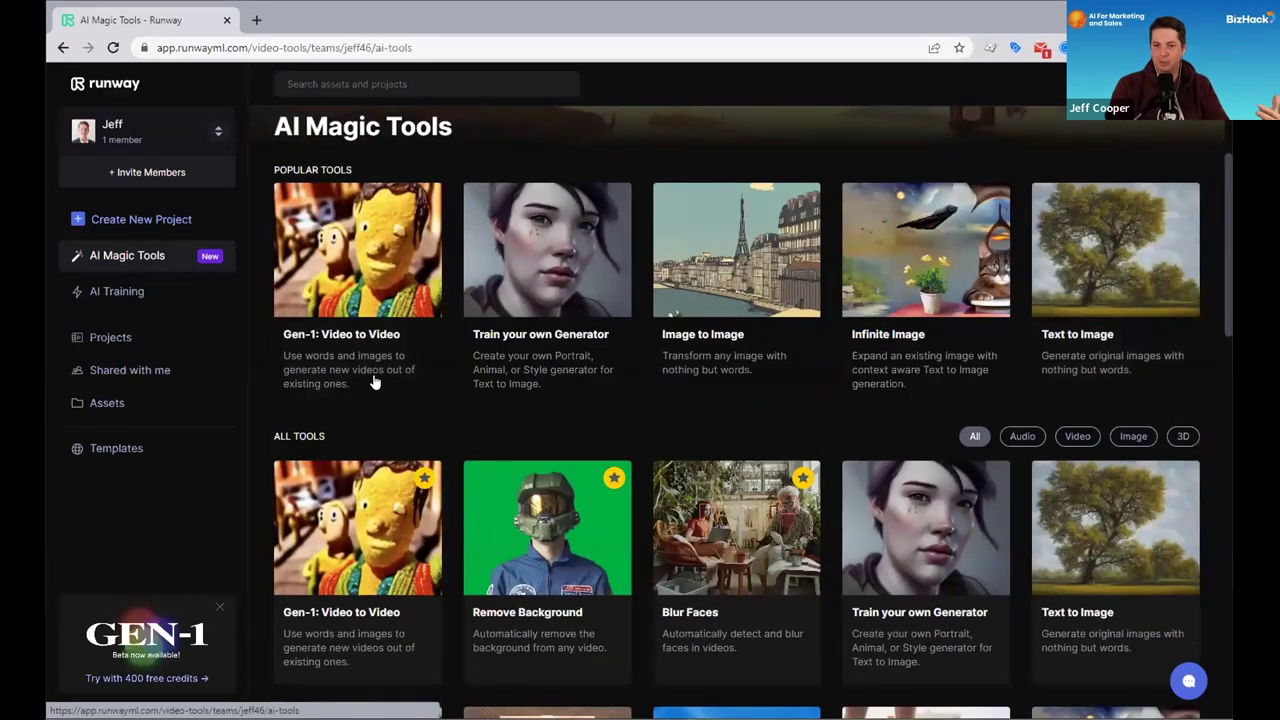
pyautogui.scroll(1, 375, 383)
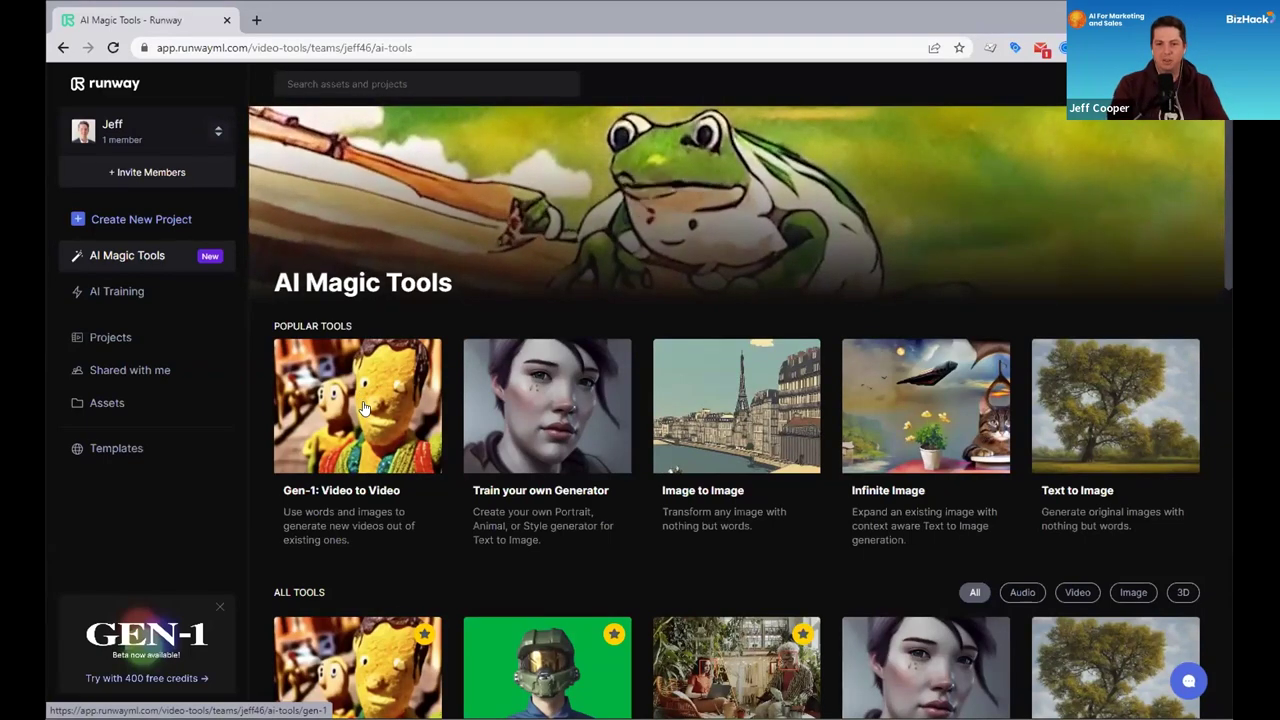
# - Load the uploaded 6-second webcam clip into Gen-1: Video to Video and play it back
pyautogui.click(361, 402)
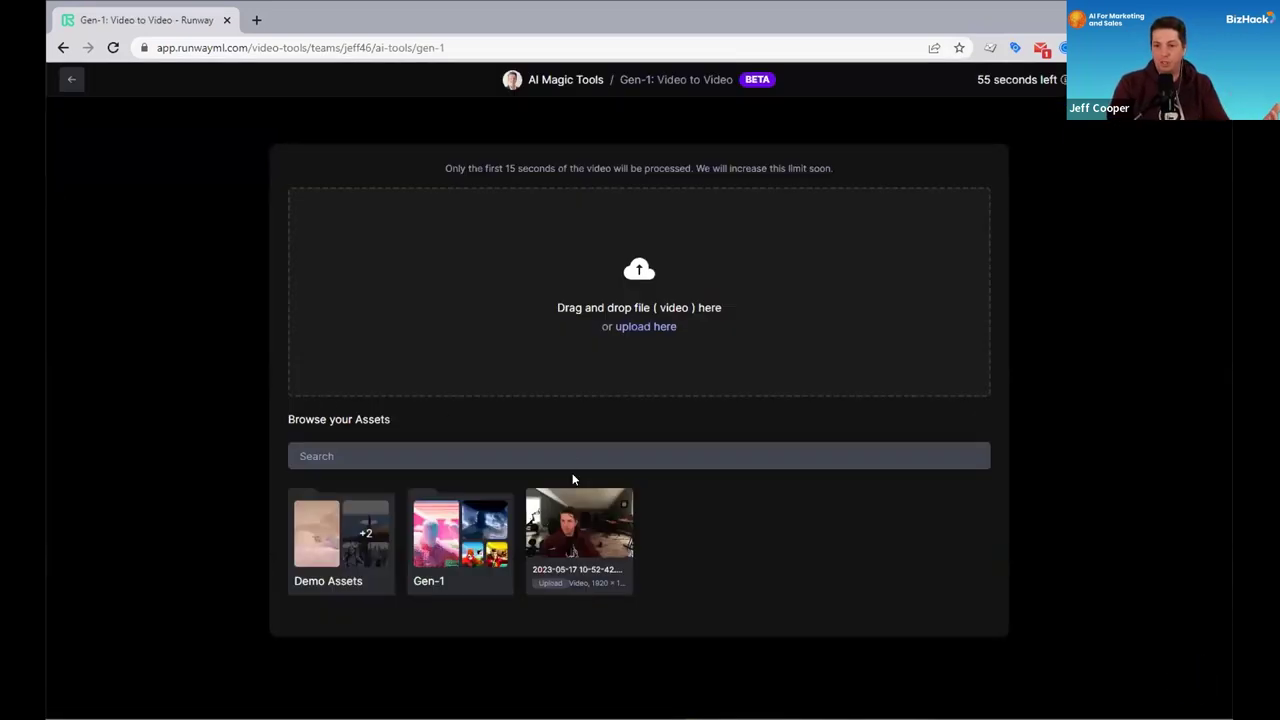
pyautogui.moveTo(576, 532); pyautogui.dragTo(582, 298)
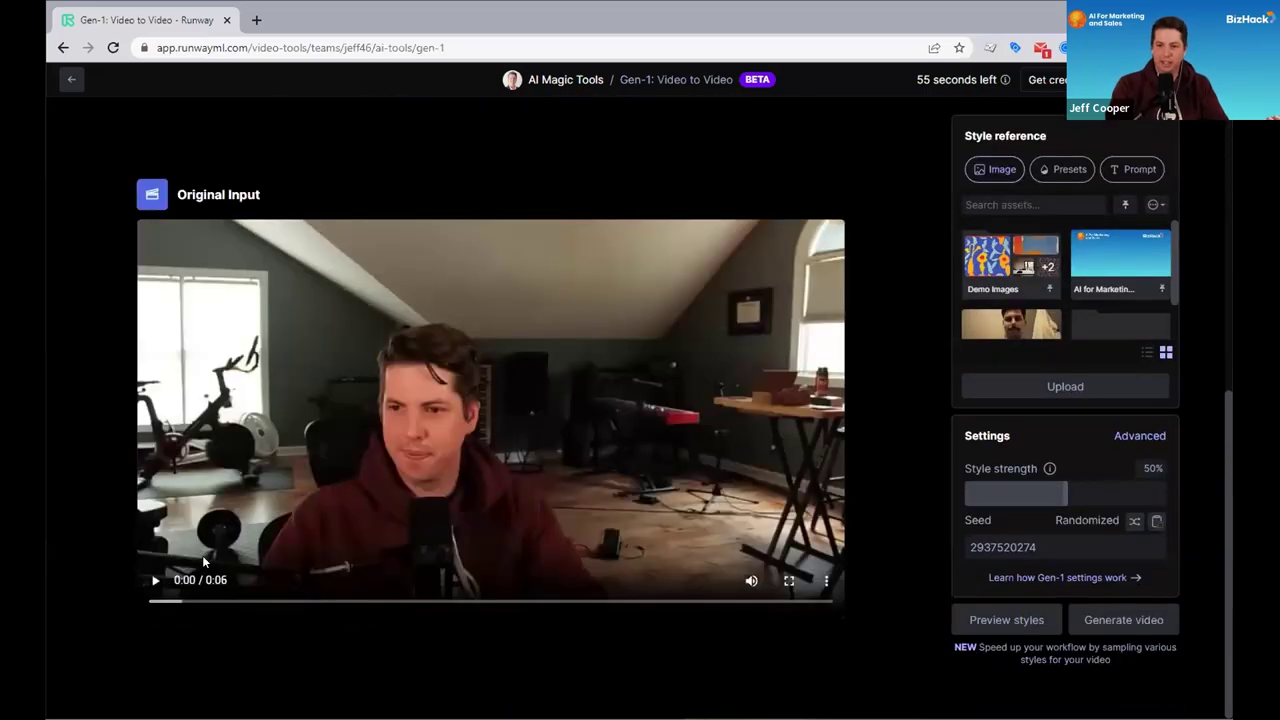
pyautogui.click(155, 582)
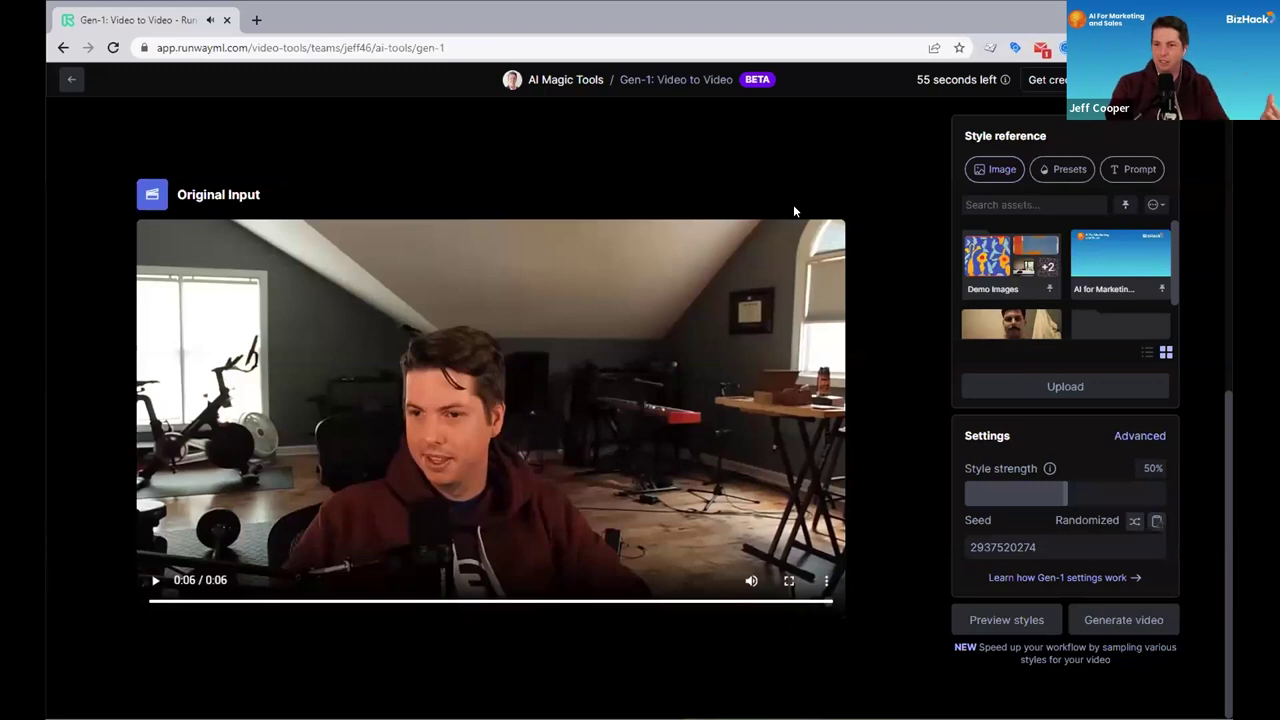
# - Choose the Neon preset as the style reference and generate four style previews
pyautogui.click(1050, 172)
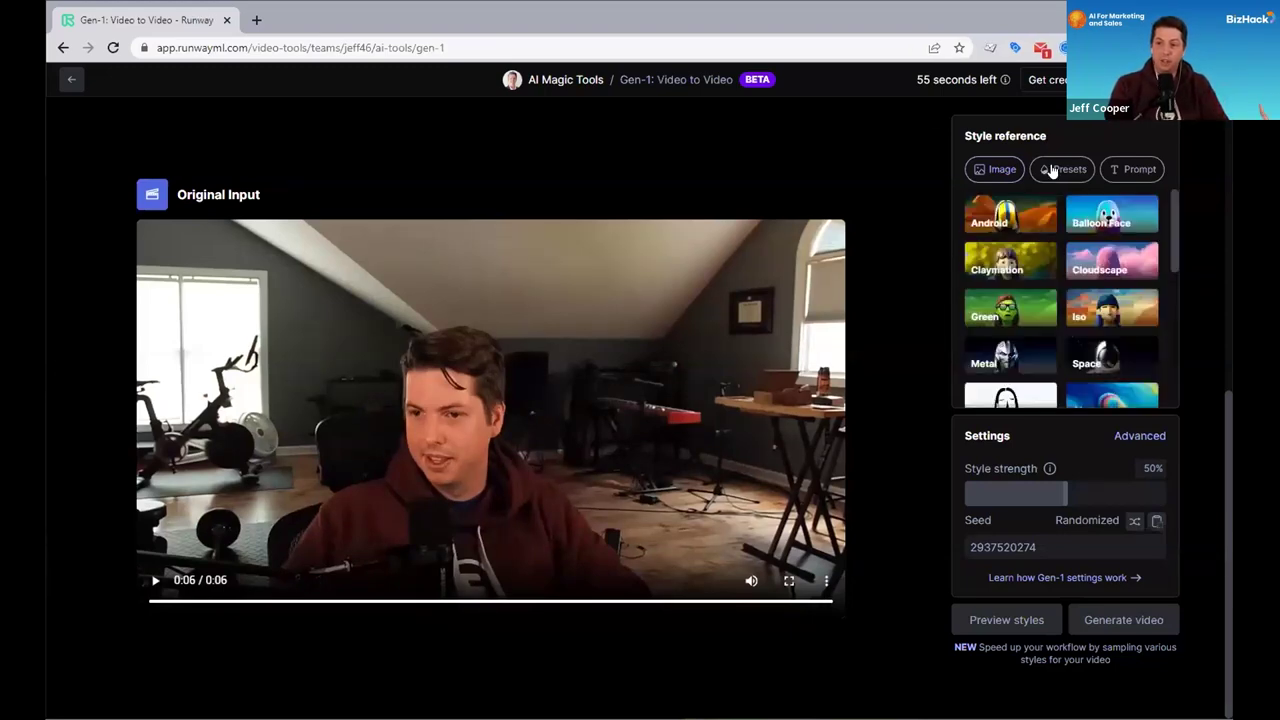
pyautogui.scroll(-3, 1010, 300)
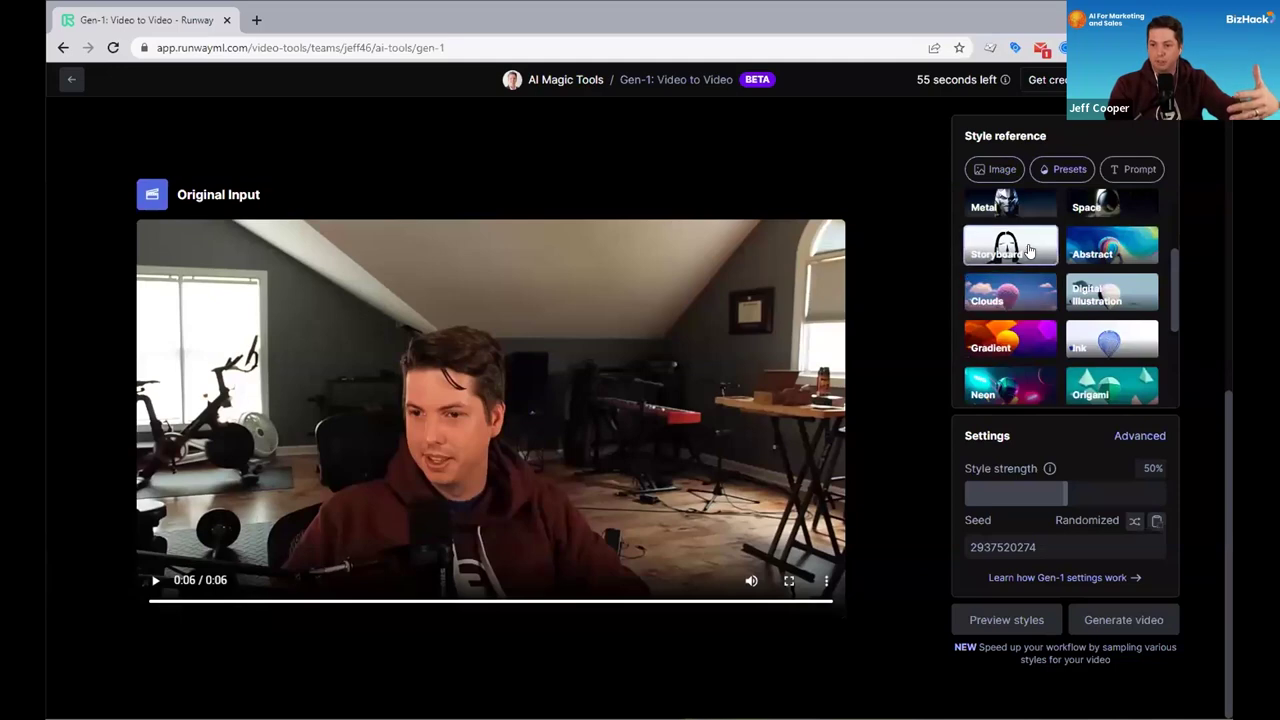
pyautogui.click(1031, 385)
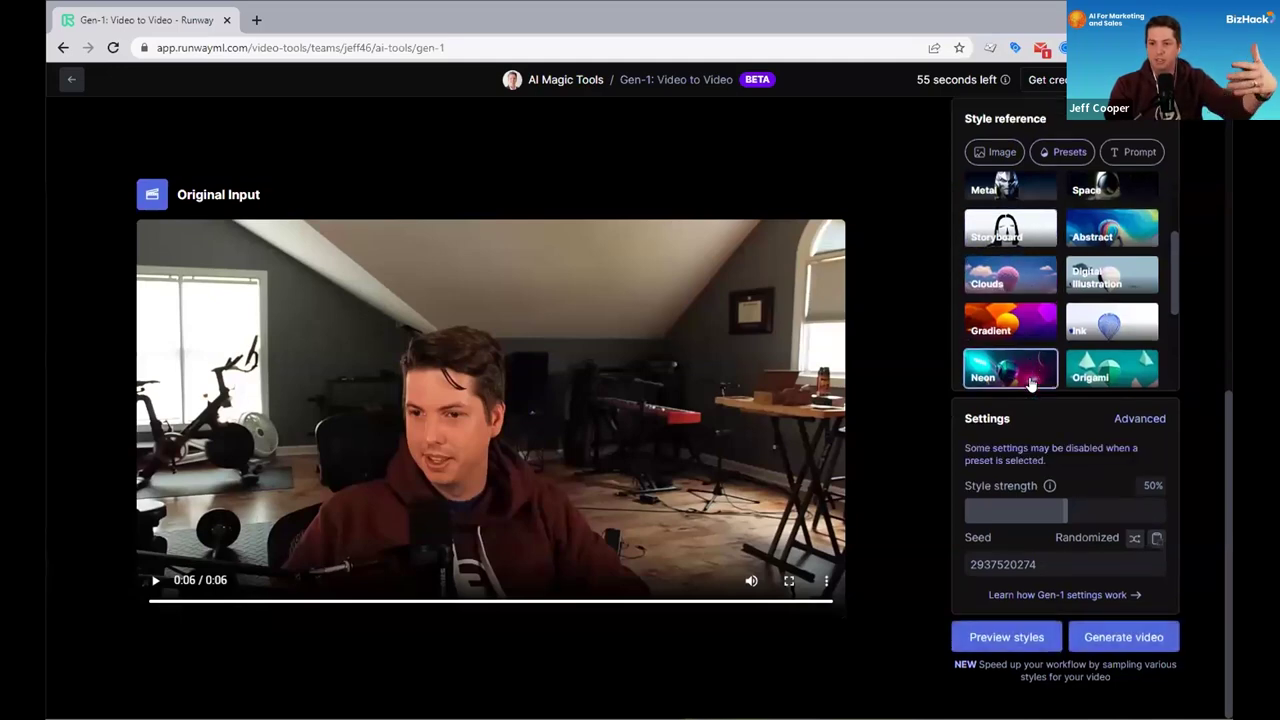
pyautogui.click(1002, 638)
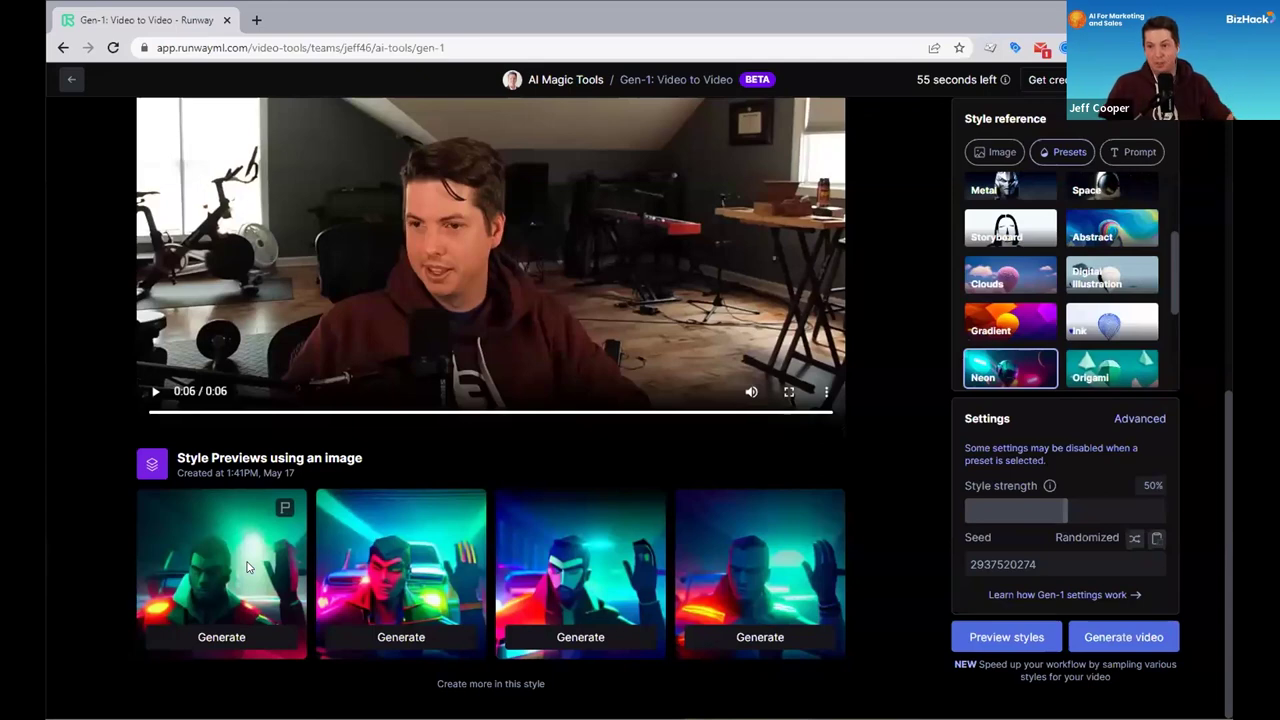
# - Render the full Gen-1 video in the second neon preview's style, then return to AI Magic Tools
pyautogui.scroll(5, 1160, 355)
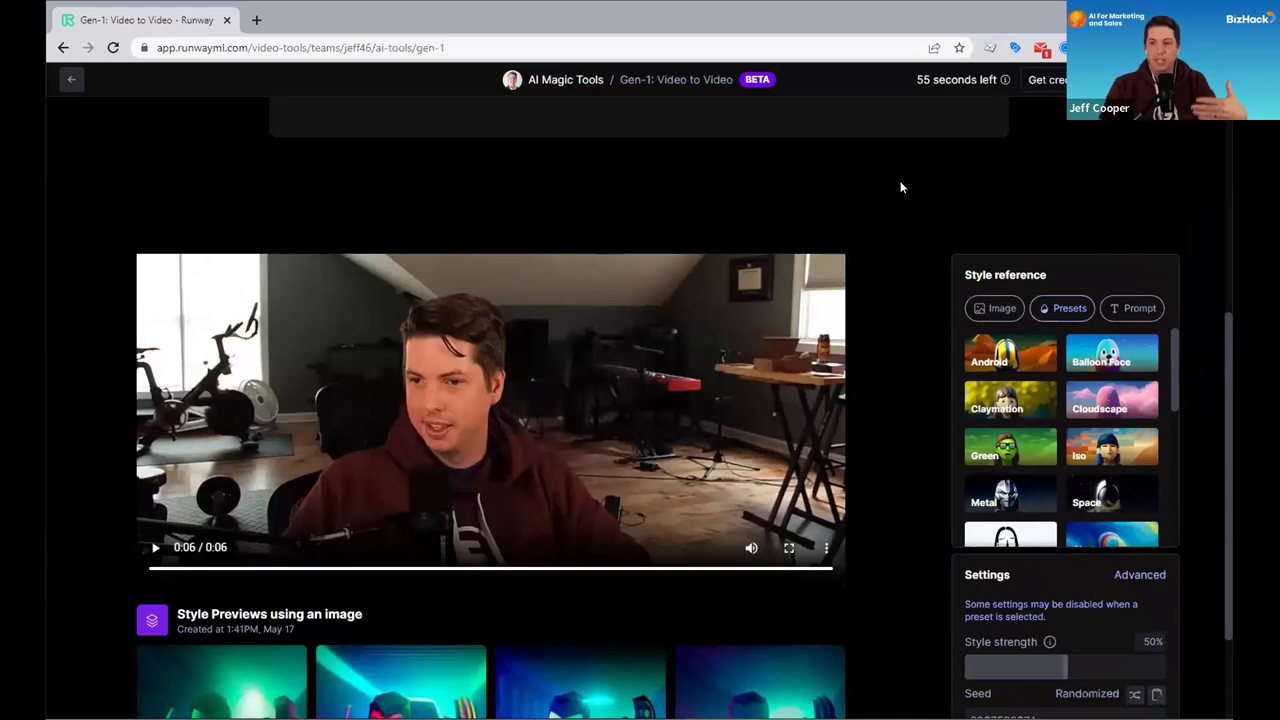
pyautogui.scroll(-3, 888, 194)
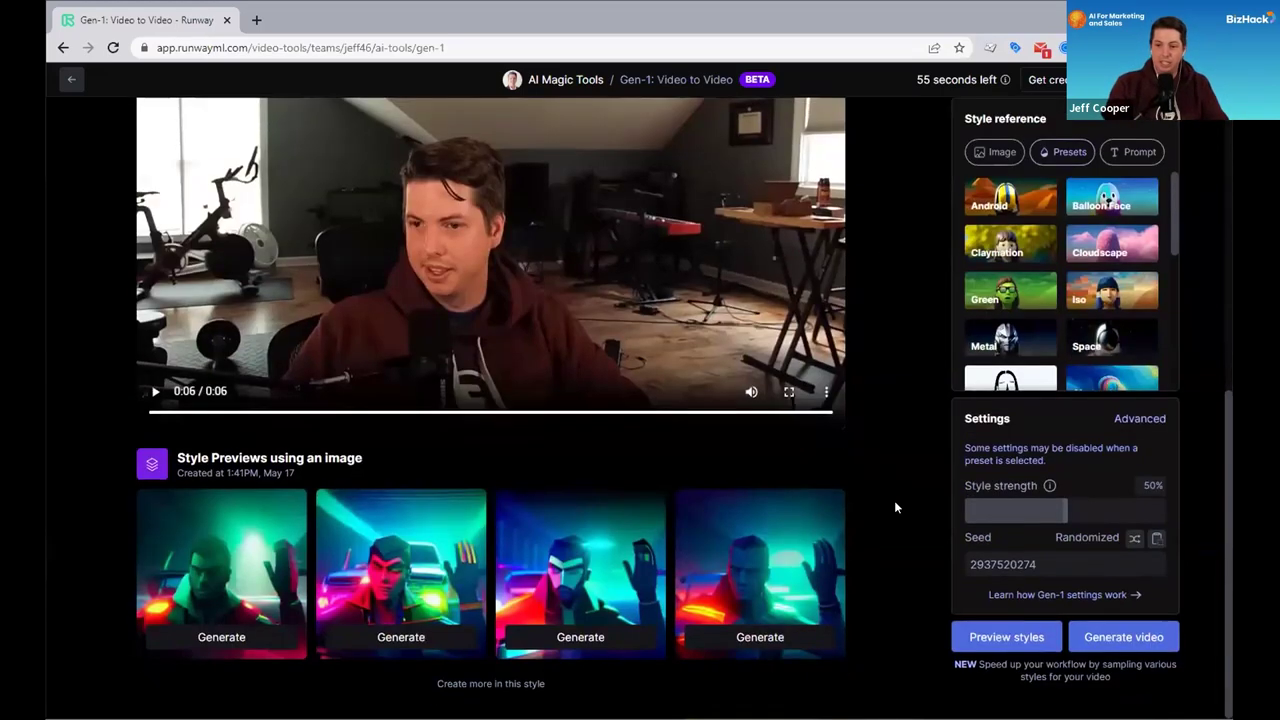
pyautogui.click(390, 640)
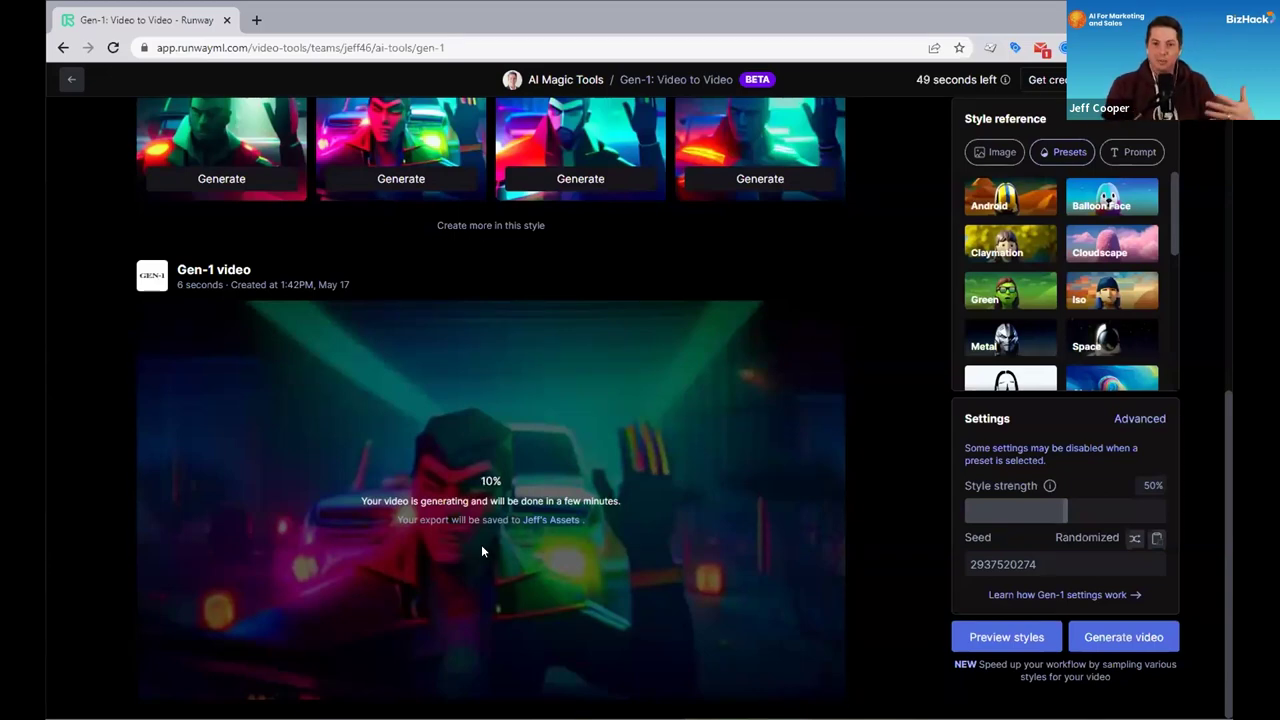
pyautogui.scroll(5, 481, 544)
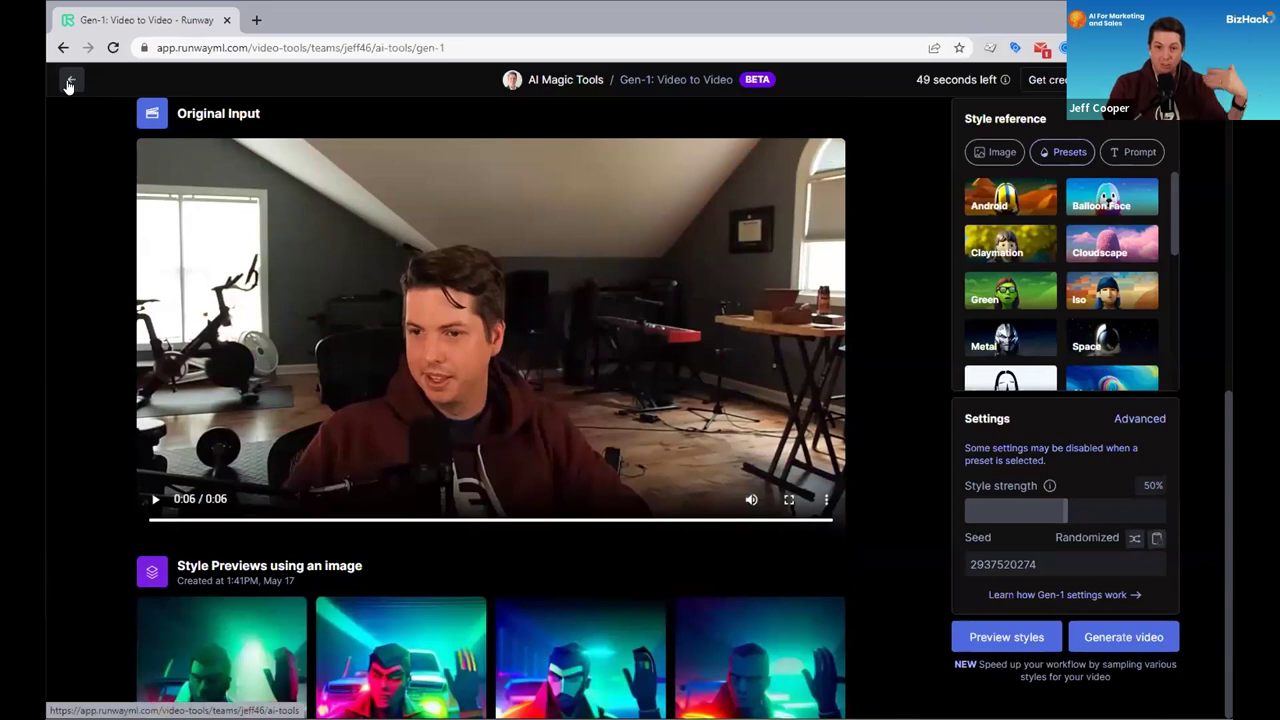
pyautogui.click(70, 82)
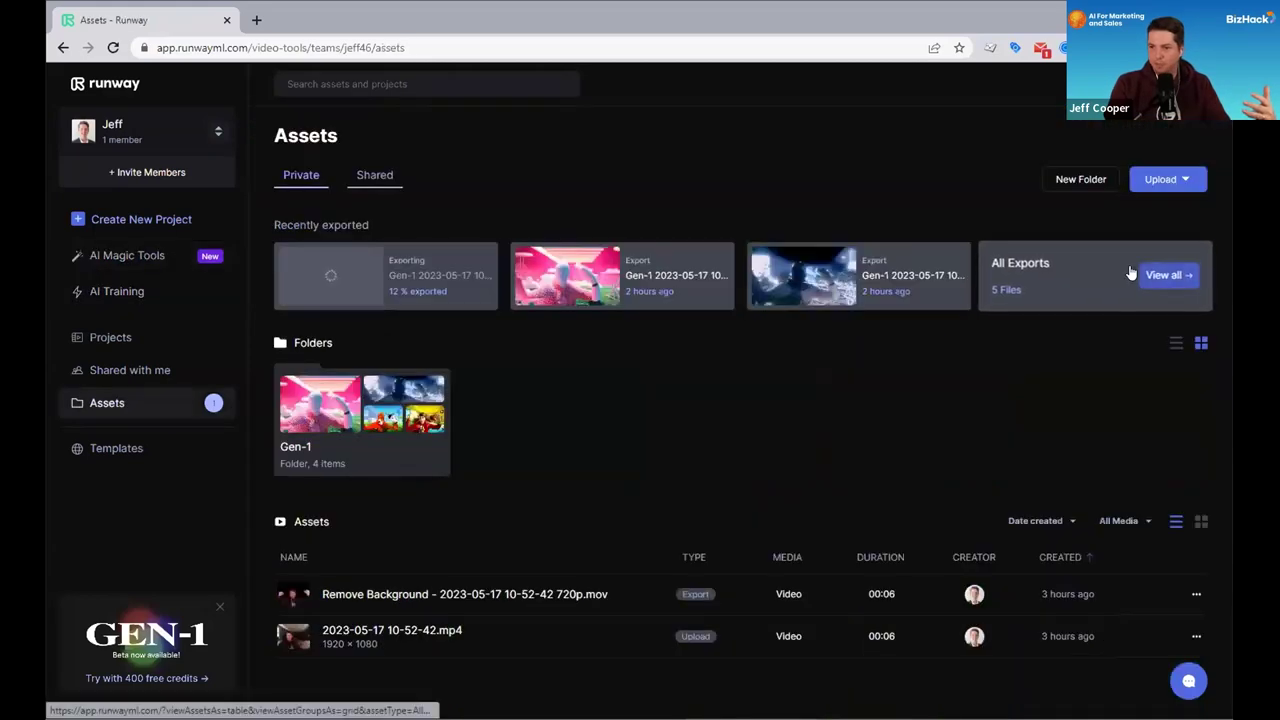
pyautogui.click(1164, 275)
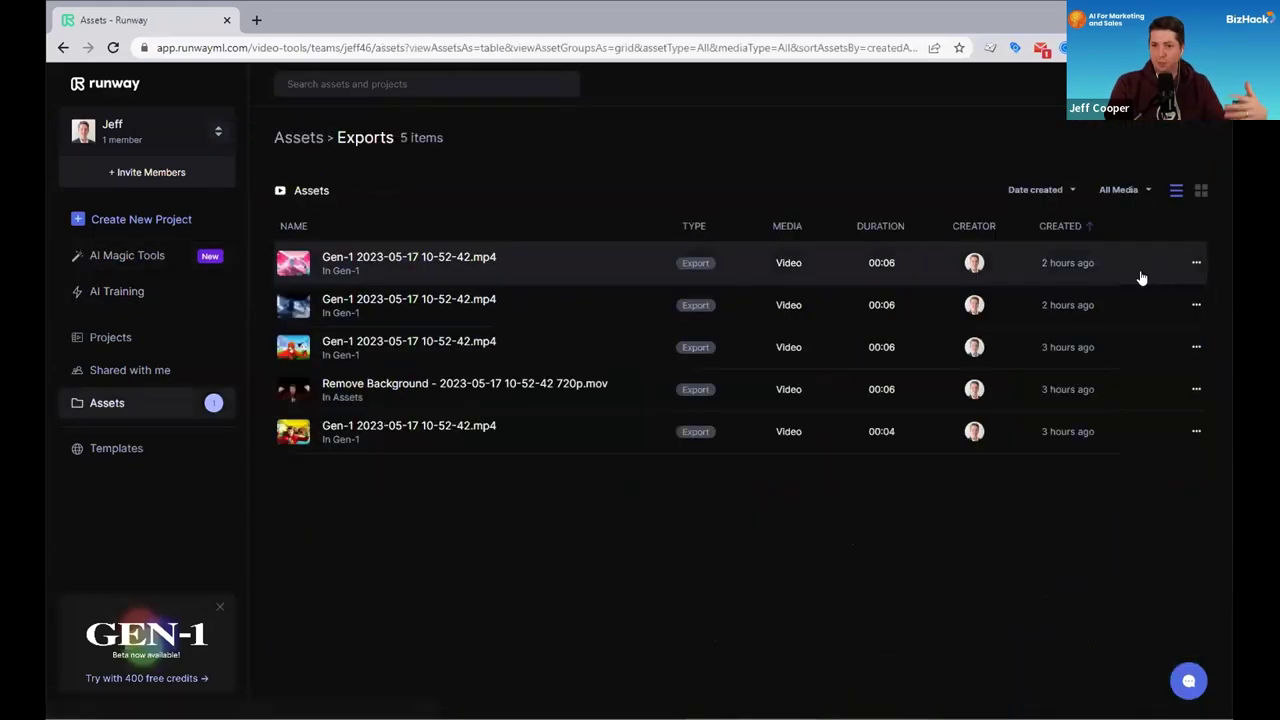
pyautogui.click(392, 304)
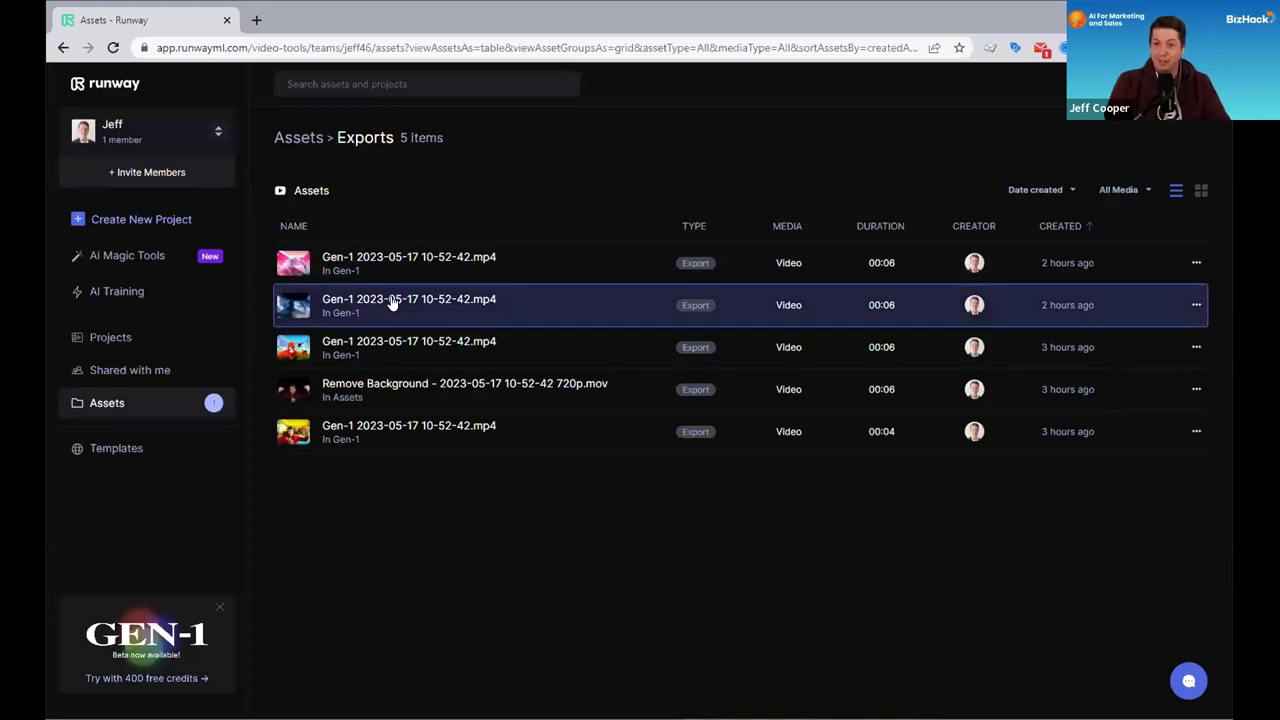
pyautogui.doubleClick(392, 304)
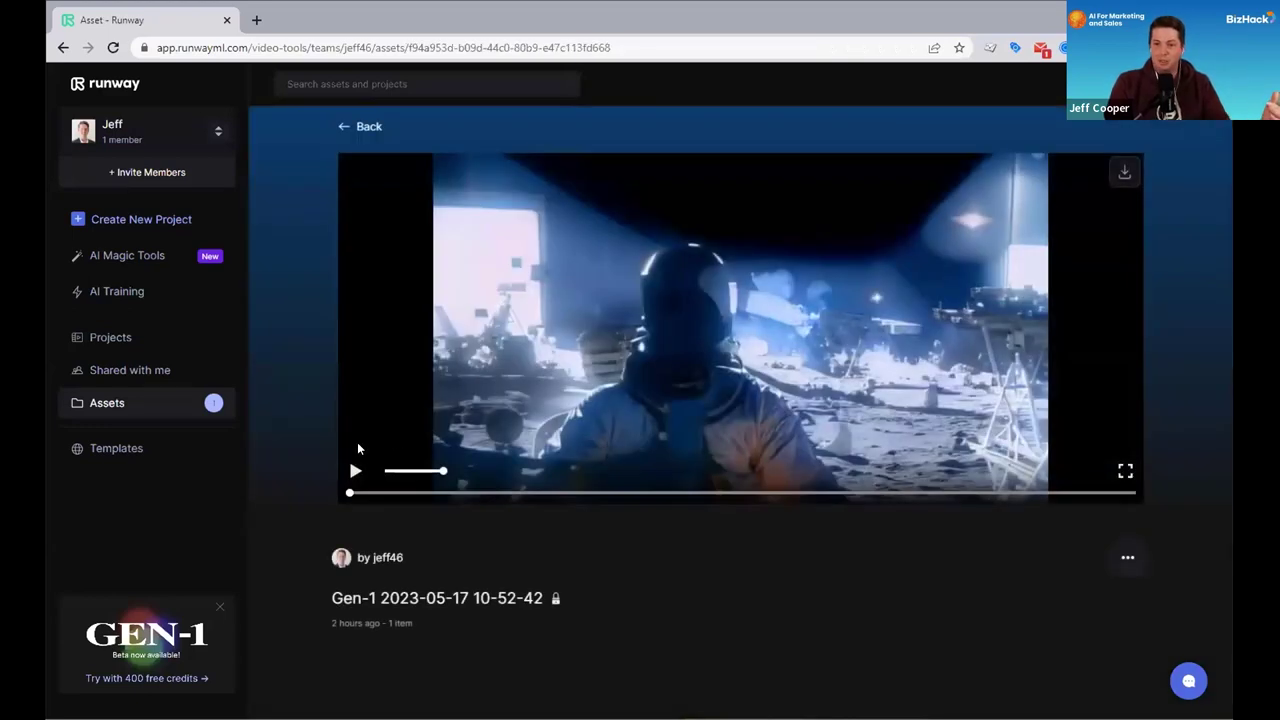
pyautogui.click(354, 472)
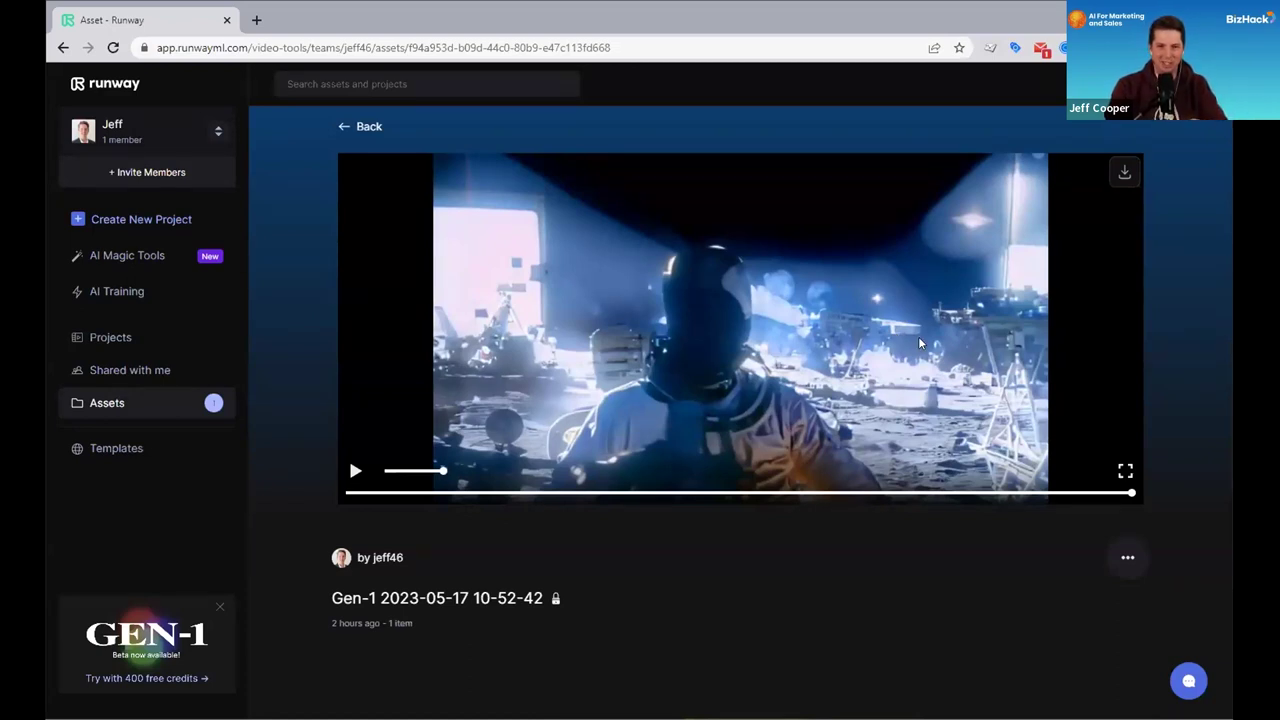
pyautogui.click(354, 126)
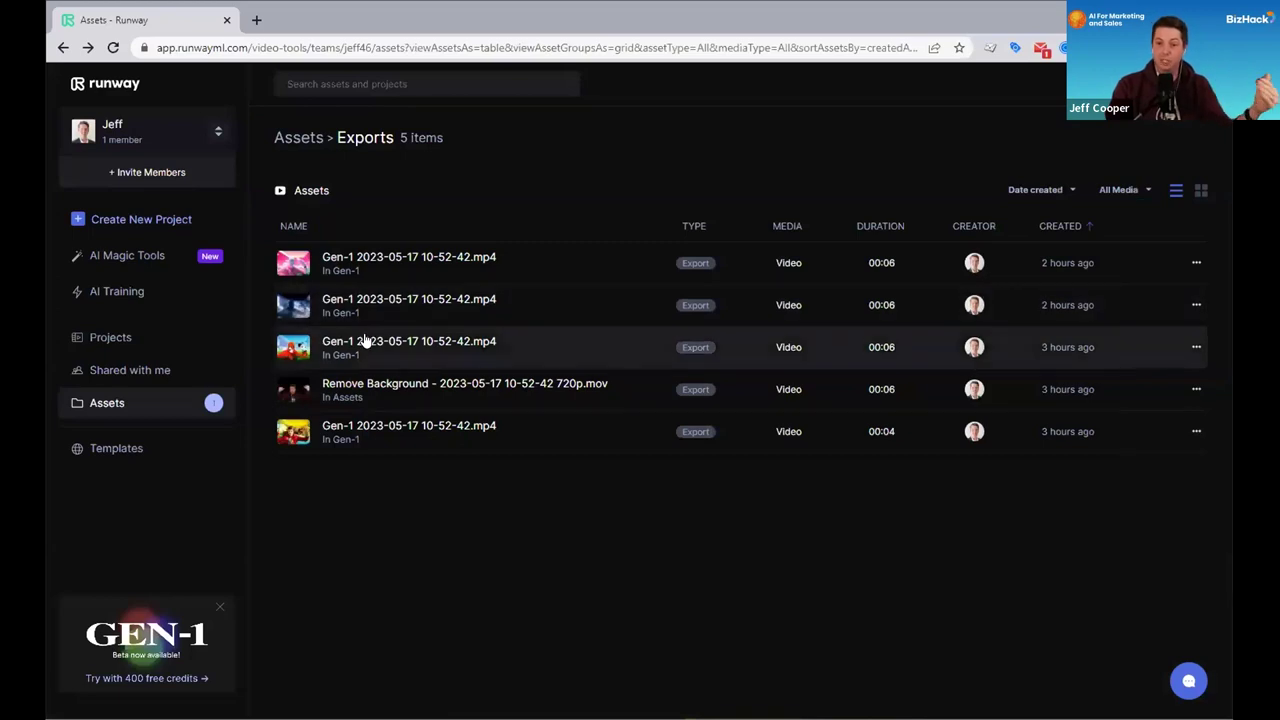
pyautogui.click(380, 426)
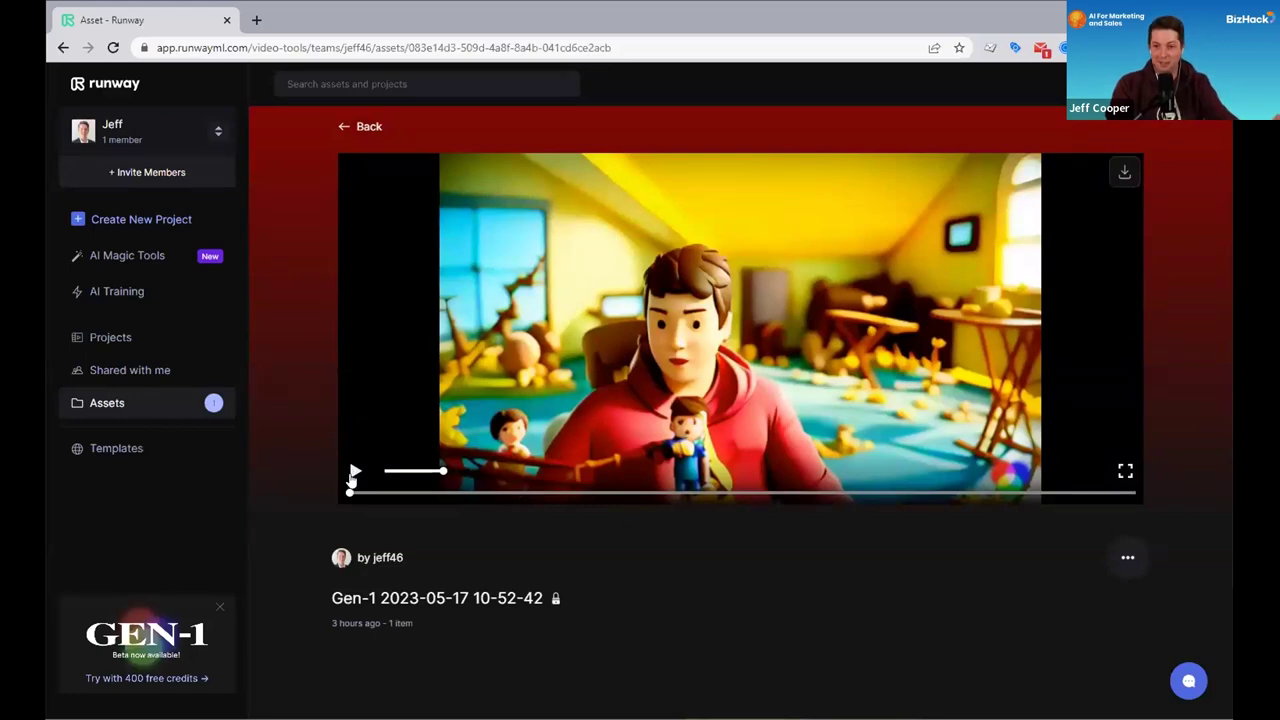
pyautogui.click(354, 472)
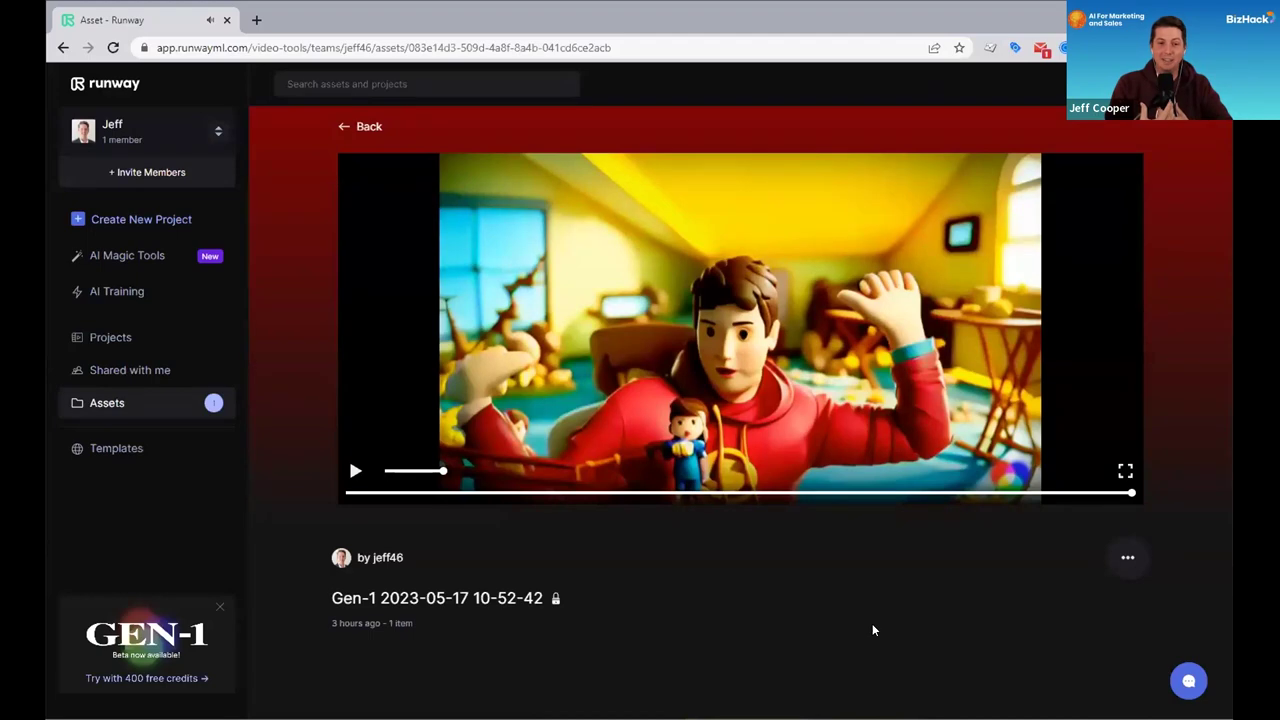
pyautogui.click(354, 471)
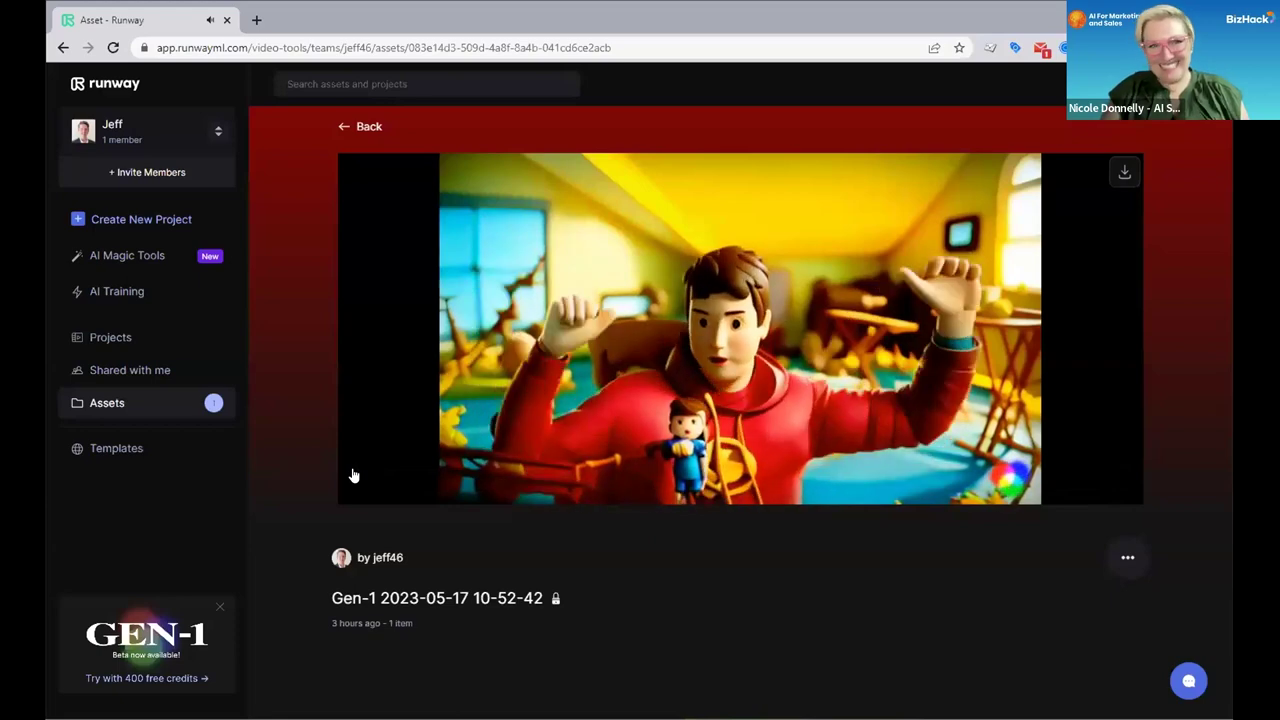
pyautogui.click(364, 126)
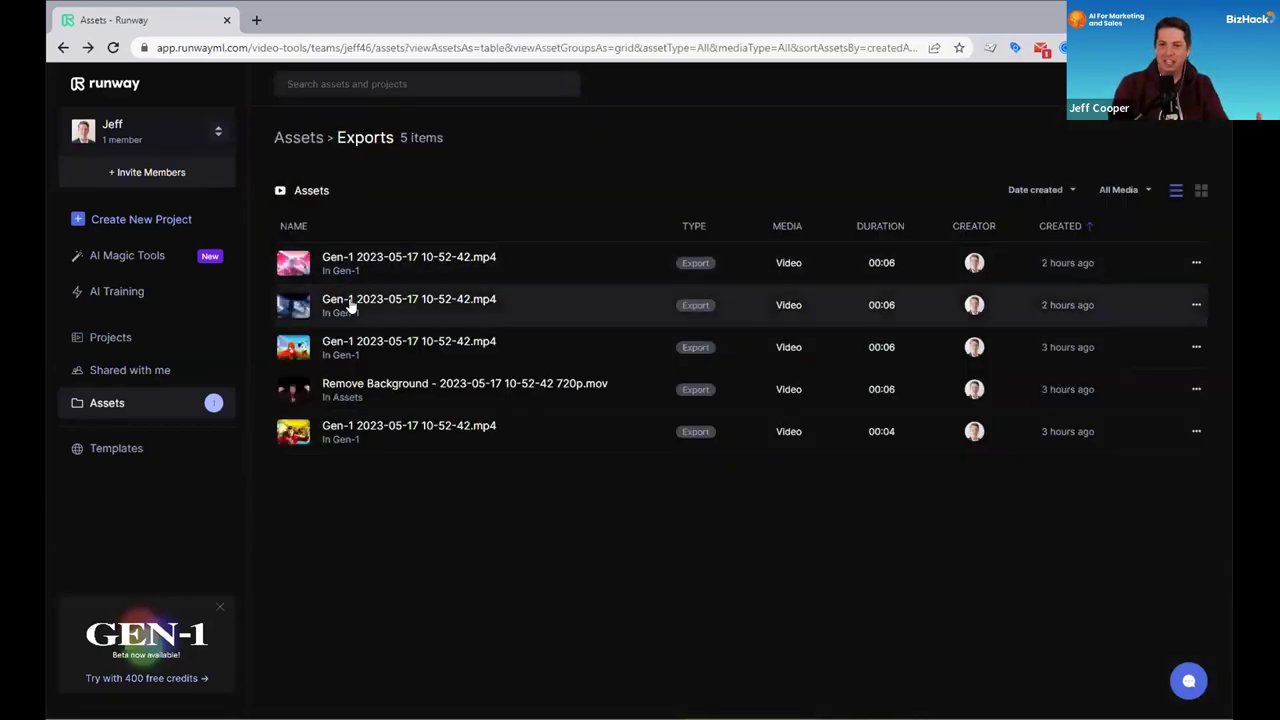
pyautogui.click(353, 345)
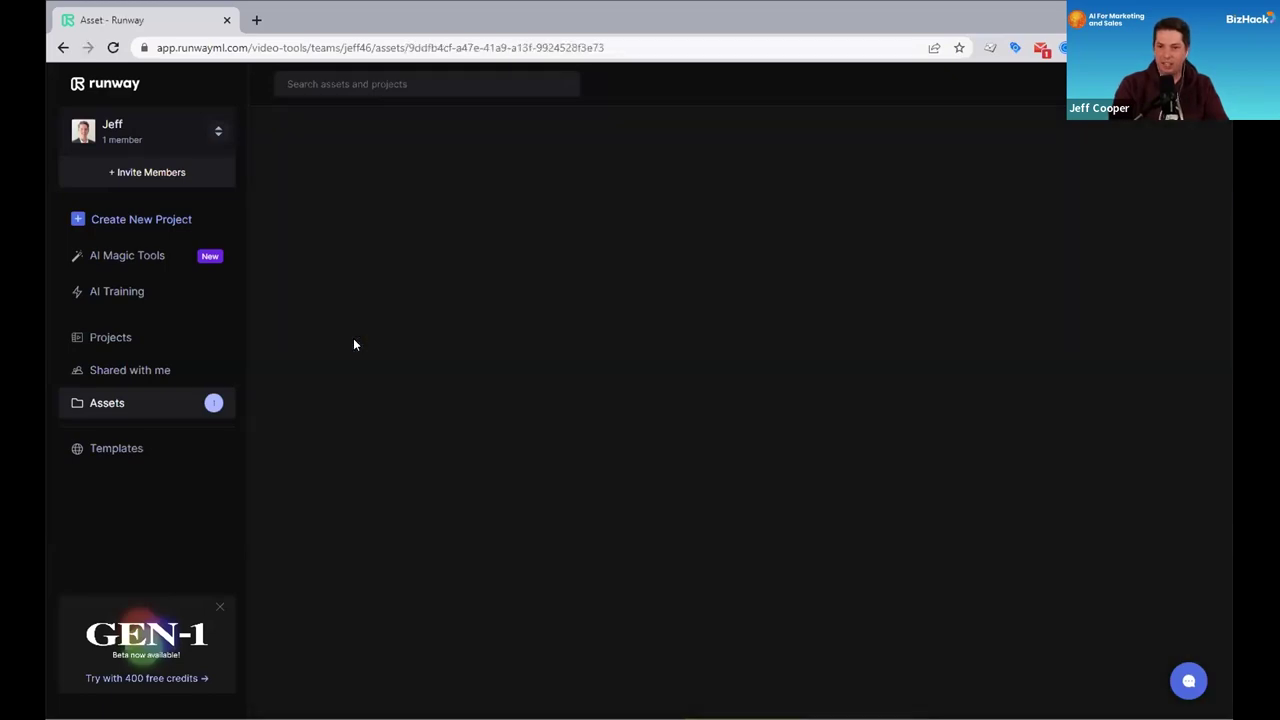
pyautogui.click(355, 470)
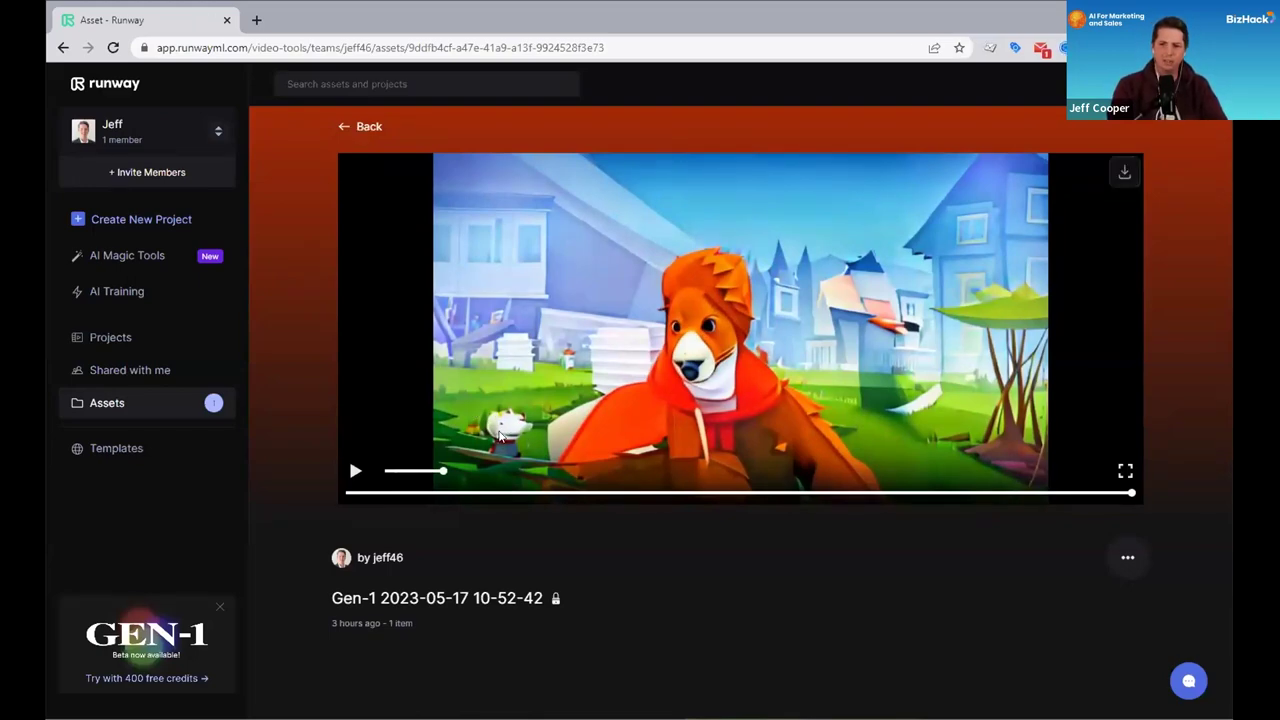
pyautogui.click(362, 126)
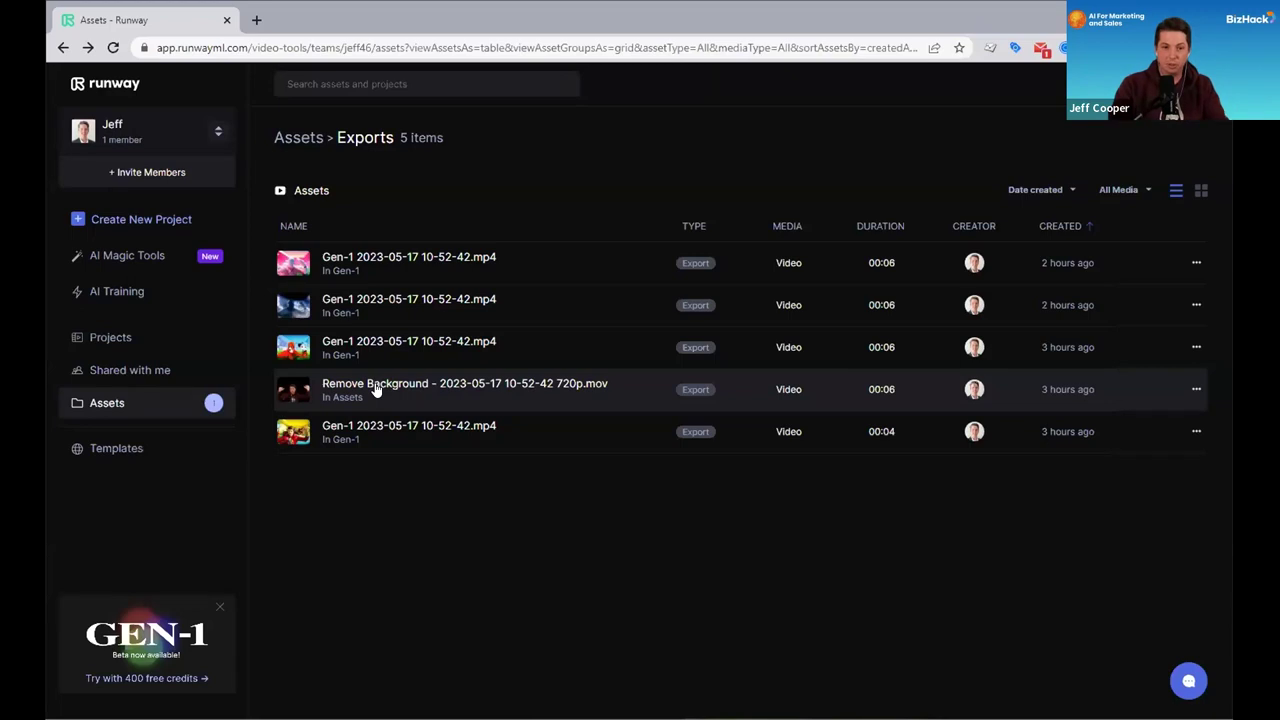
# - Play and replay the Remove Background export, then go back to AI Magic Tools
pyautogui.click(376, 389)
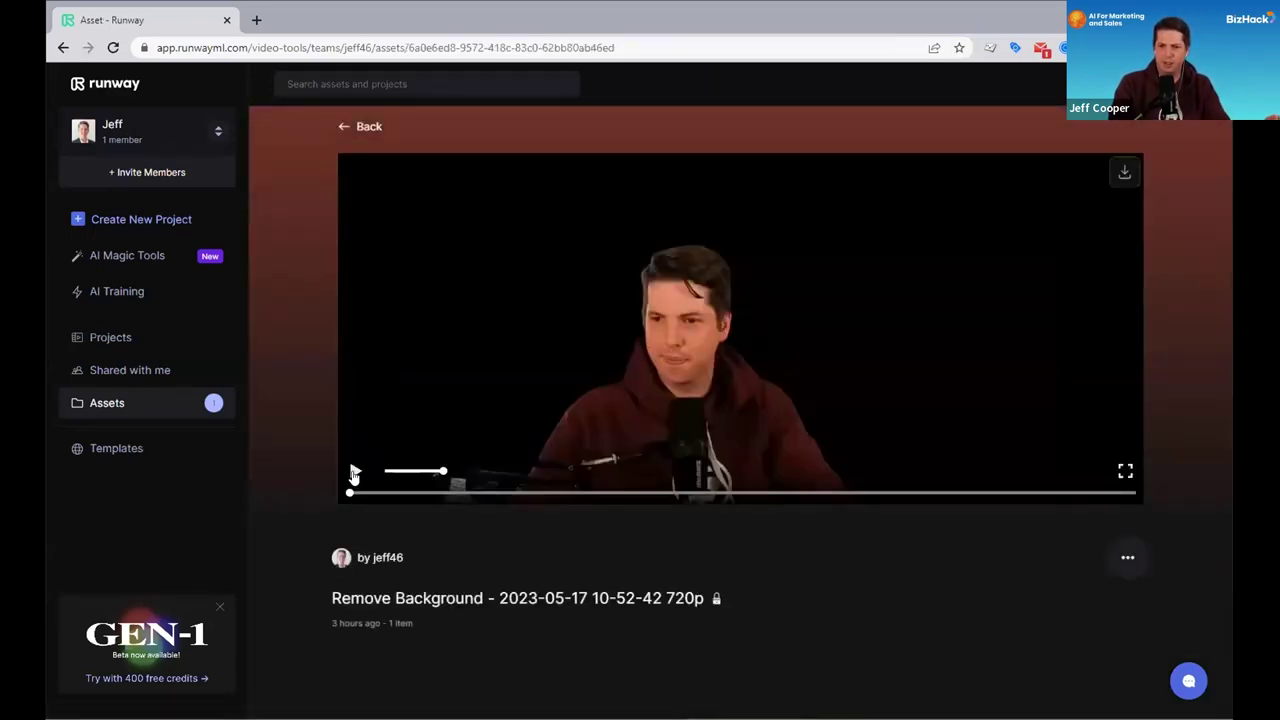
pyautogui.click(354, 474)
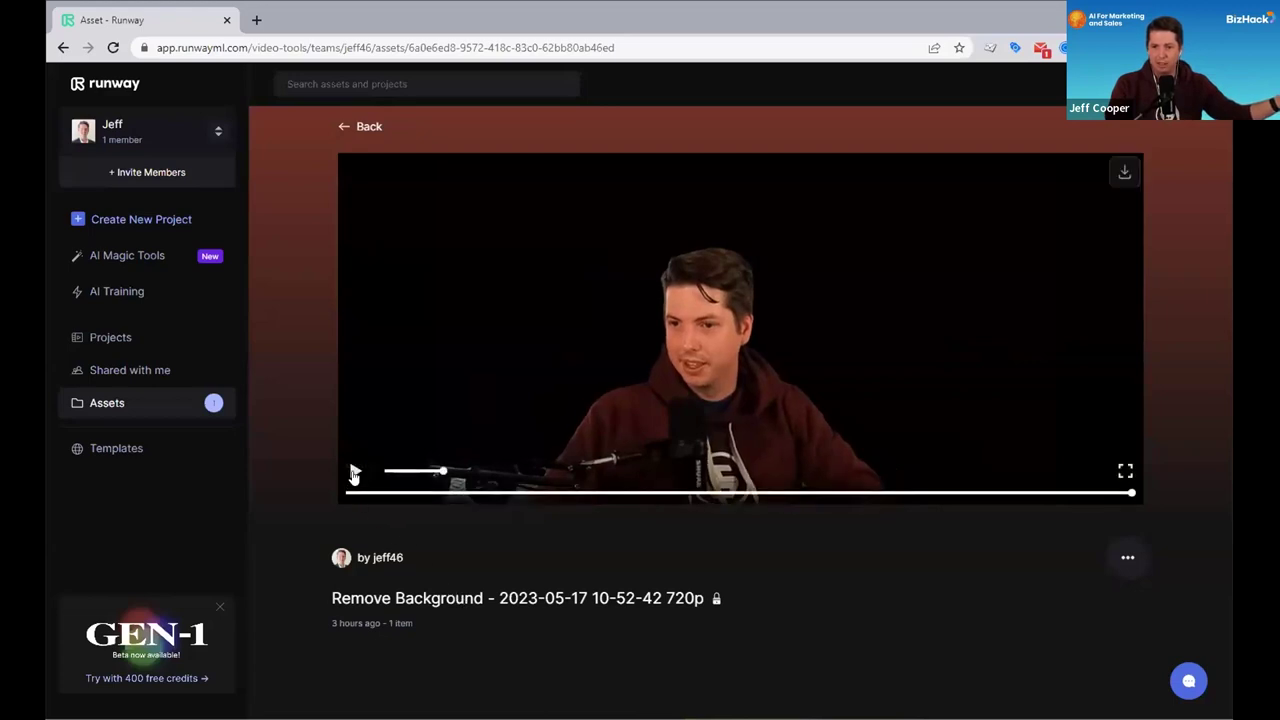
pyautogui.click(354, 472)
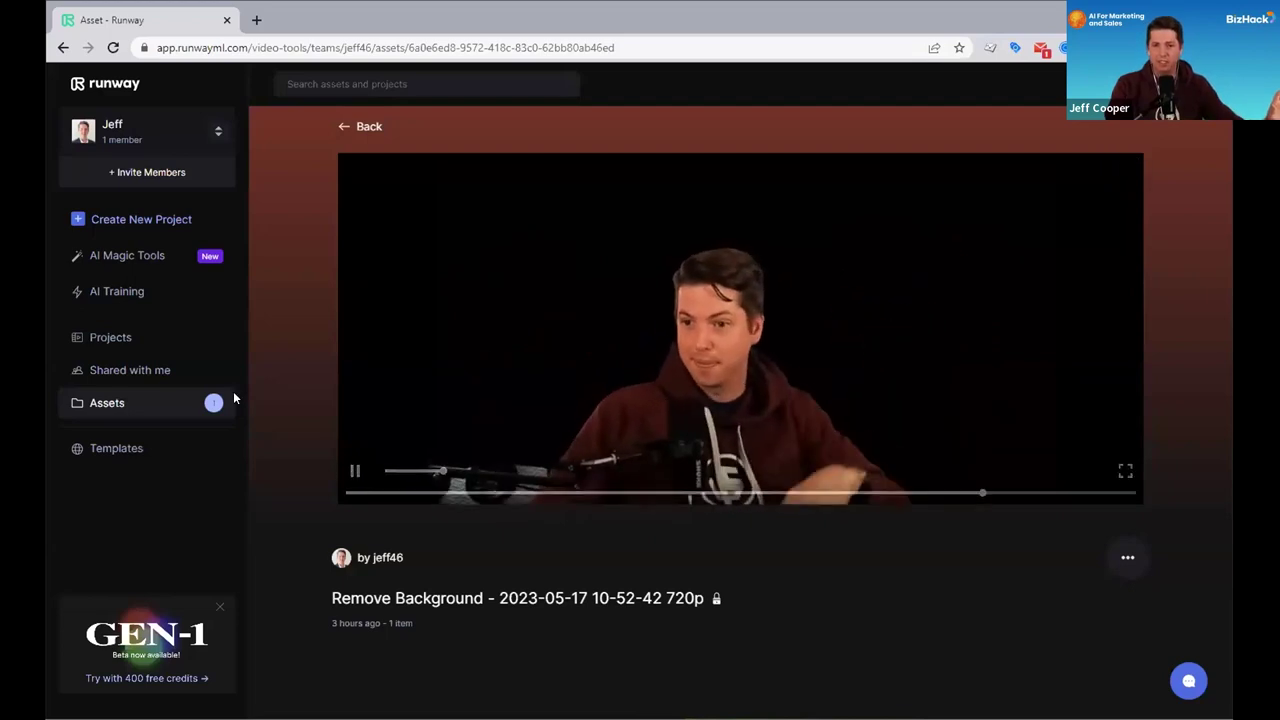
pyautogui.click(133, 258)
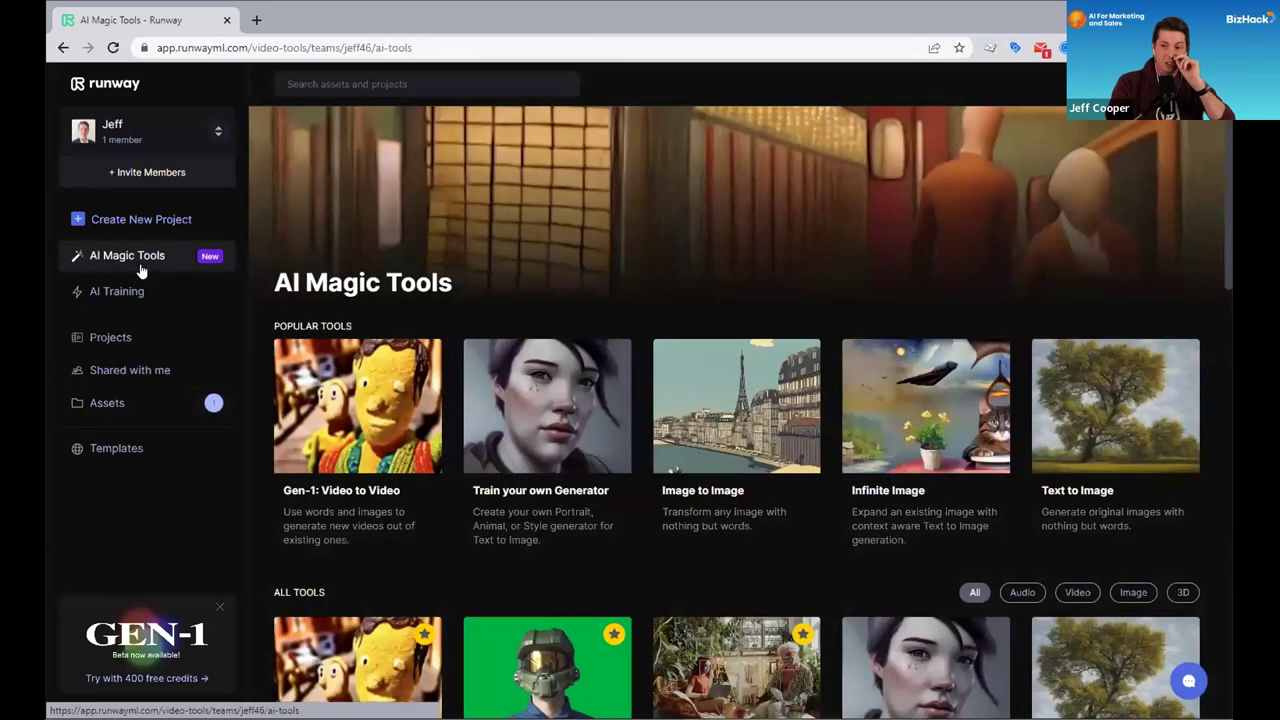
# - Load the uploaded webcam video into Blur Faces and play the face-blurred preview
pyautogui.scroll(-3, 493, 432)
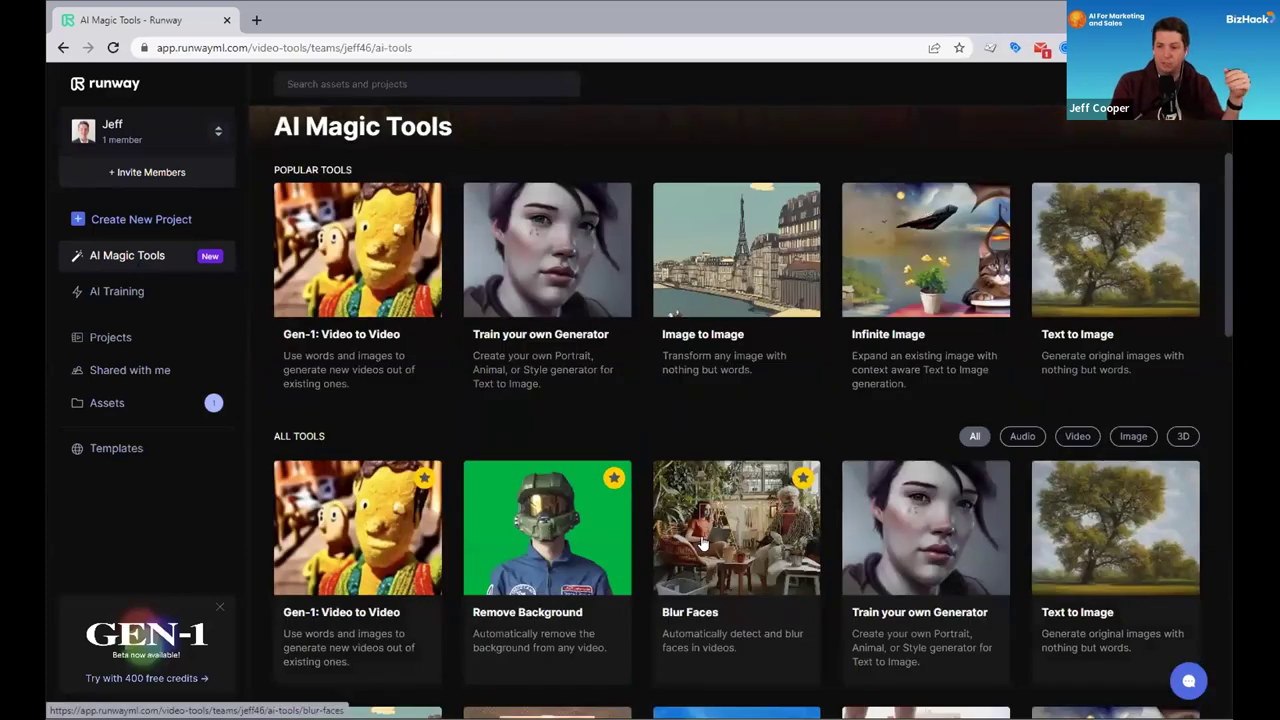
pyautogui.click(701, 530)
pyautogui.moveTo(632, 531); pyautogui.dragTo(591, 285)
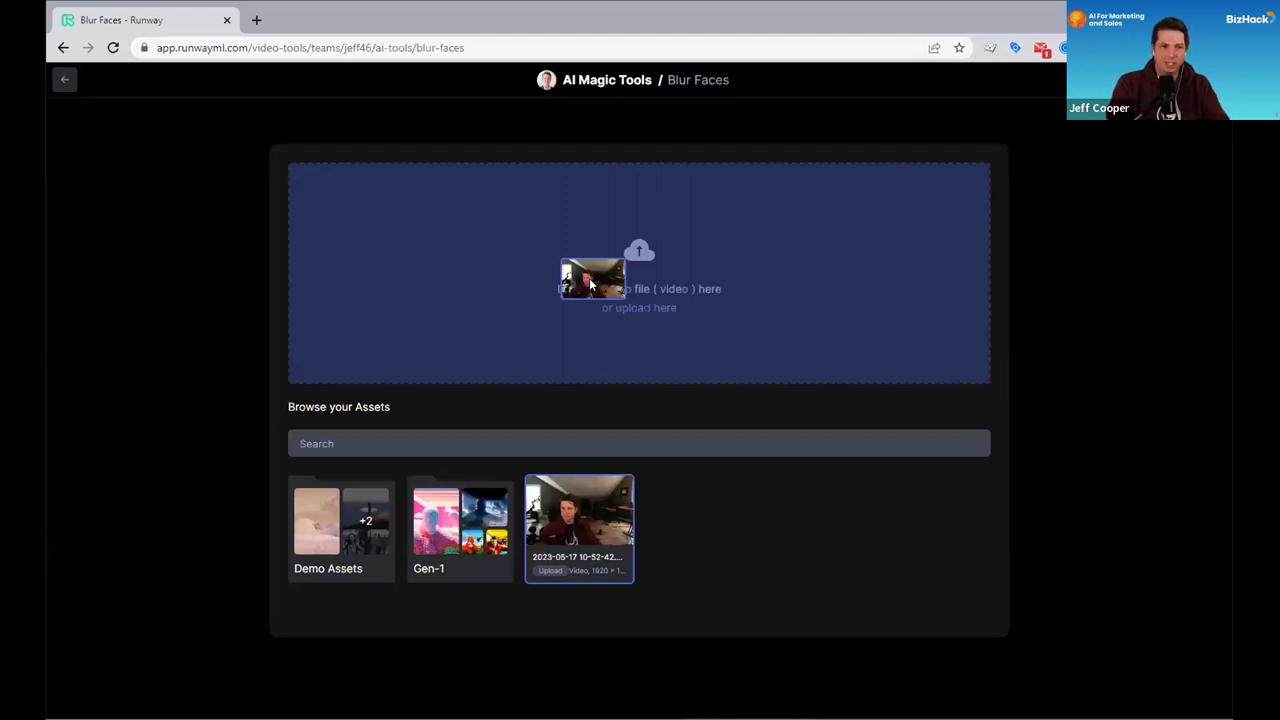
pyautogui.moveTo(591, 285); pyautogui.dragTo(595, 288)
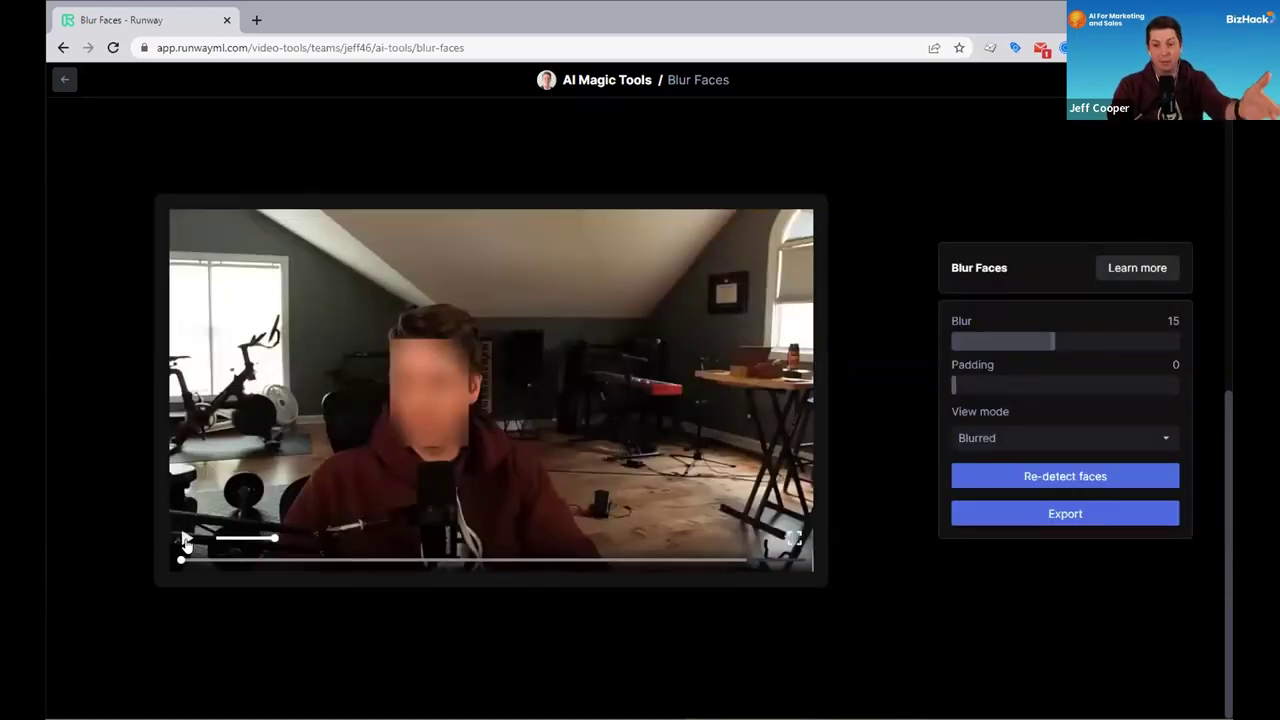
pyautogui.click(185, 541)
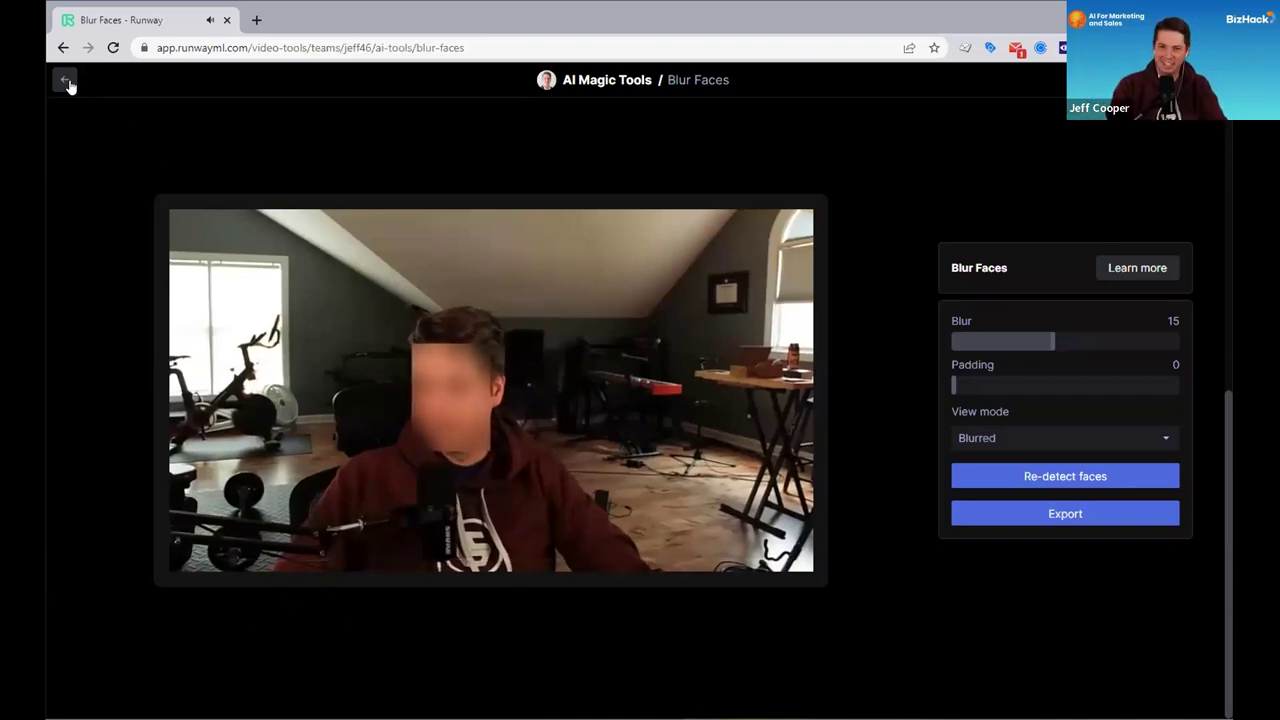
# - Leave Blur Faces and return to the AI Magic Tools page
pyautogui.click(65, 80)
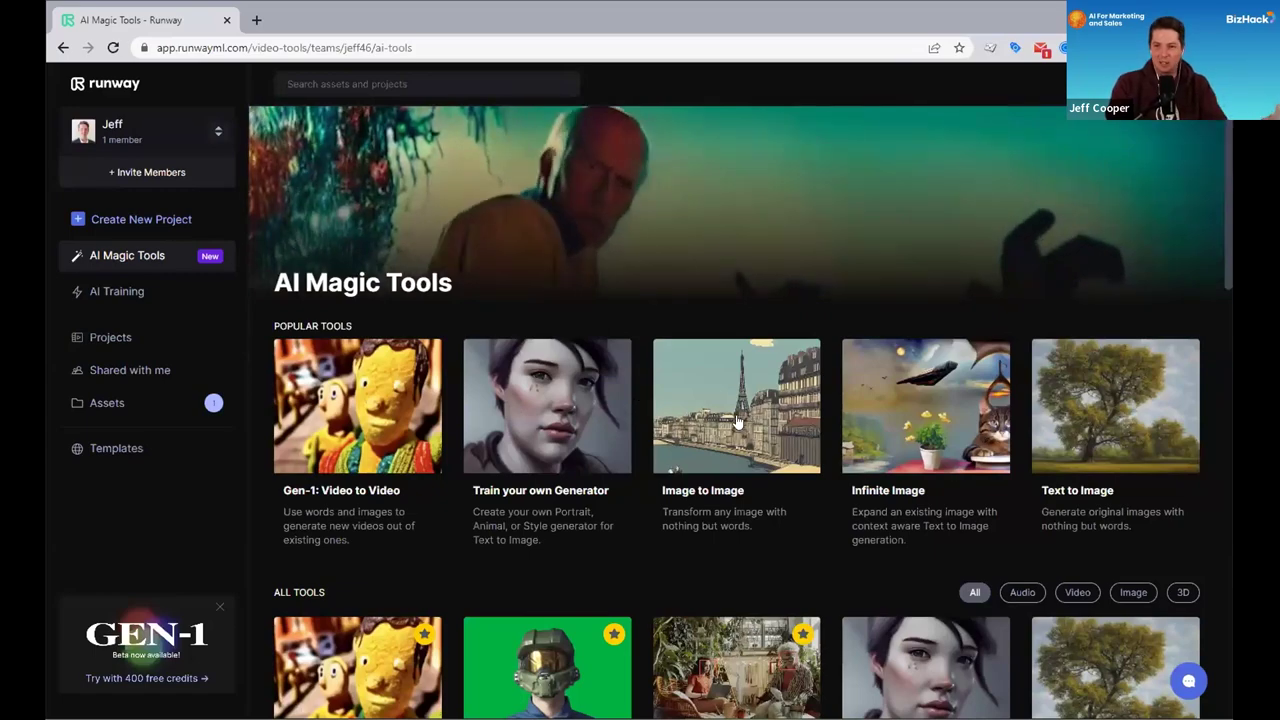
pyautogui.scroll(-3, 838, 424)
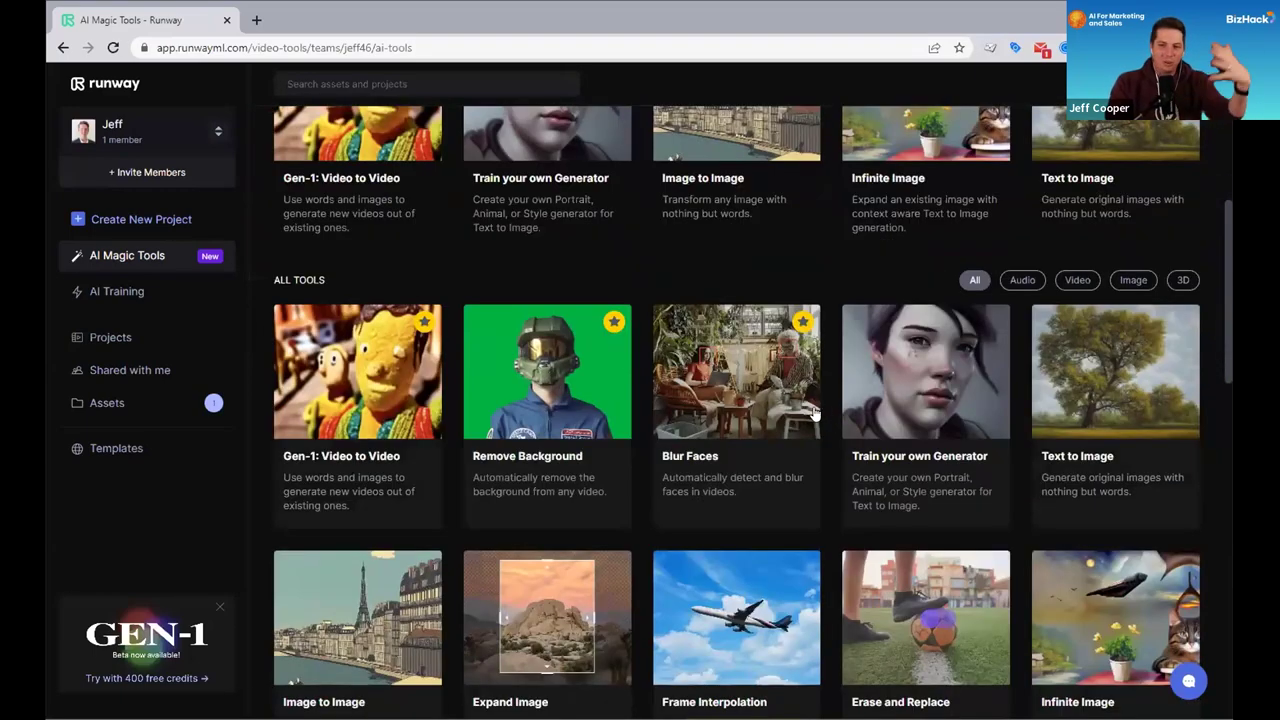
pyautogui.scroll(-2, 812, 411)
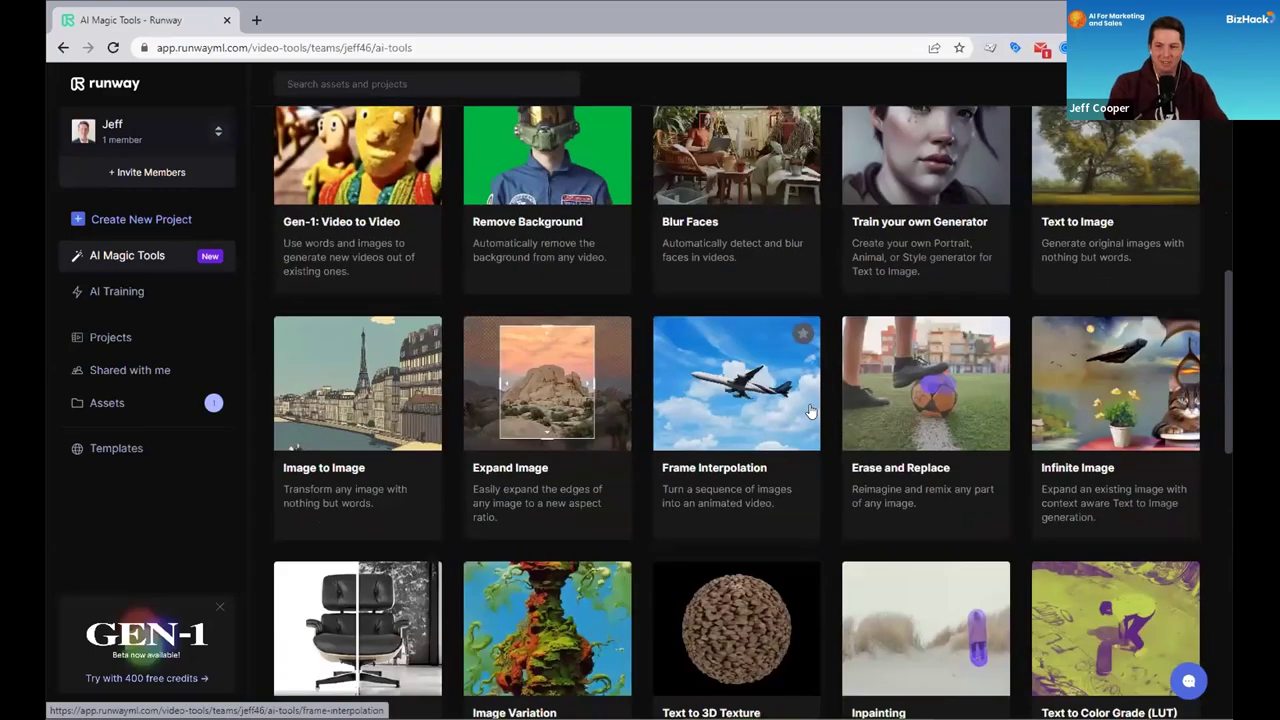
pyautogui.scroll(-3, 810, 411)
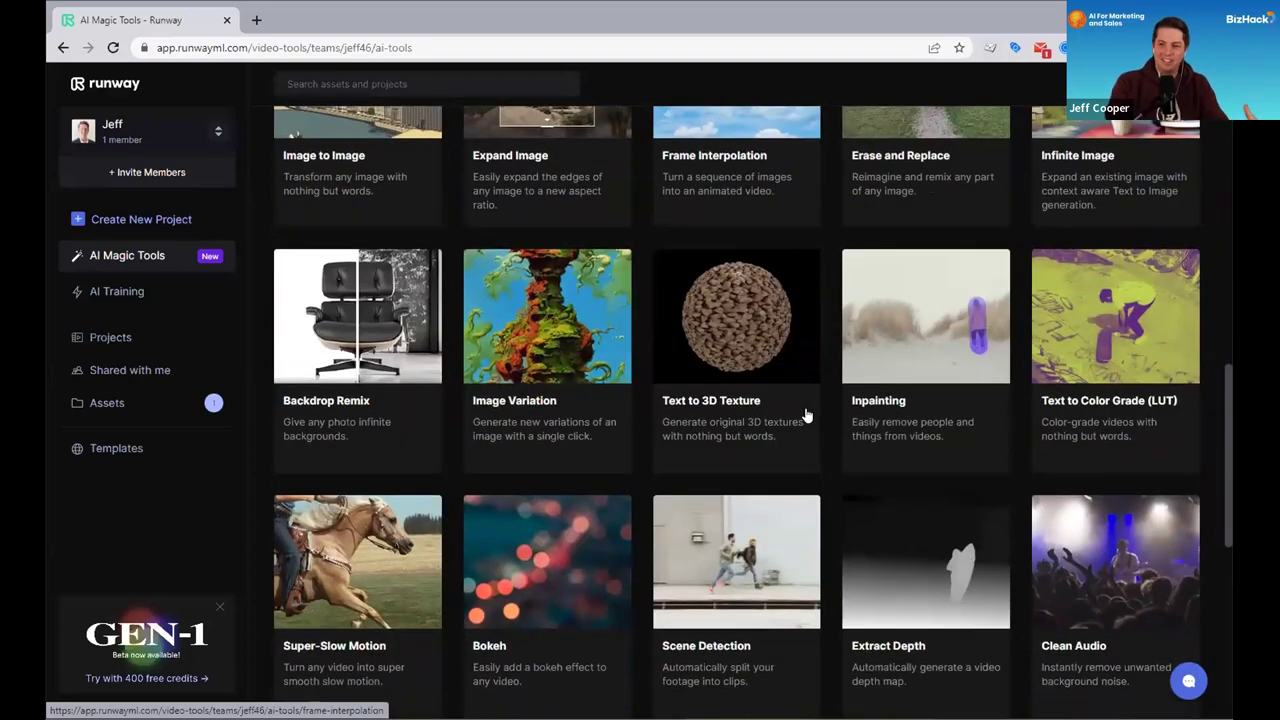